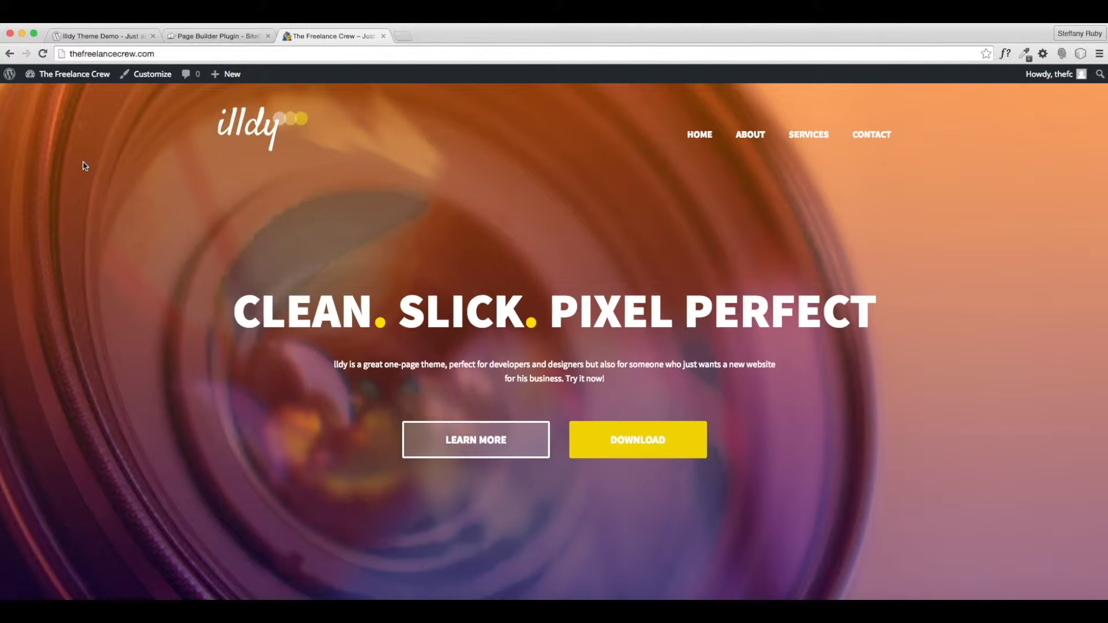
# - Launch the Customizer for The Freelance Crew, scroll through its preview, and open General Options
pyautogui.click(157, 75)
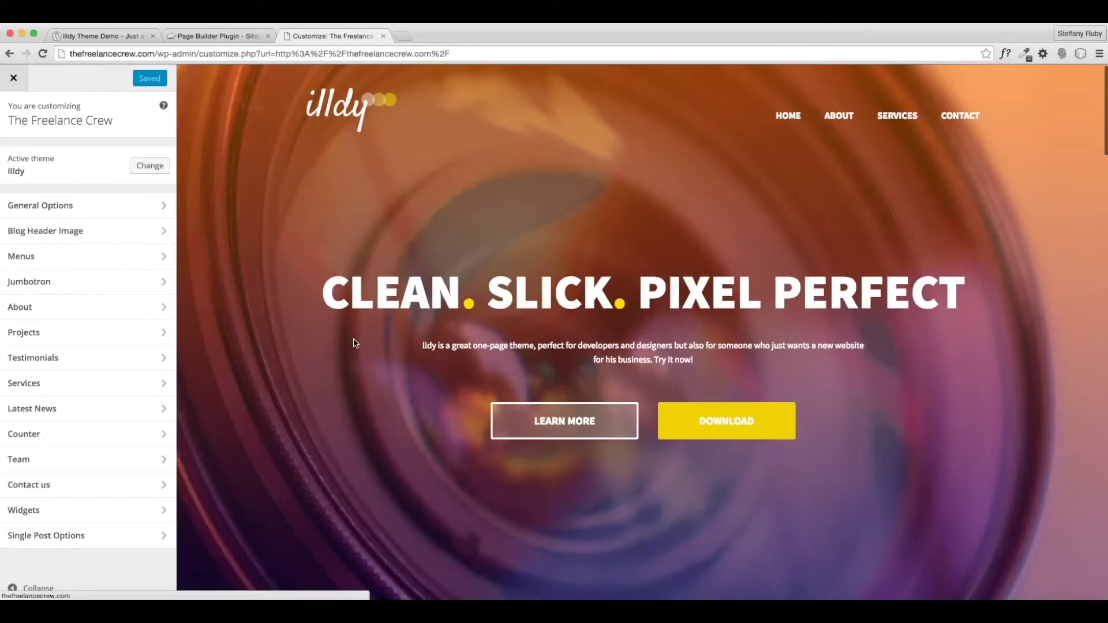
pyautogui.scroll(-10, 355, 344)
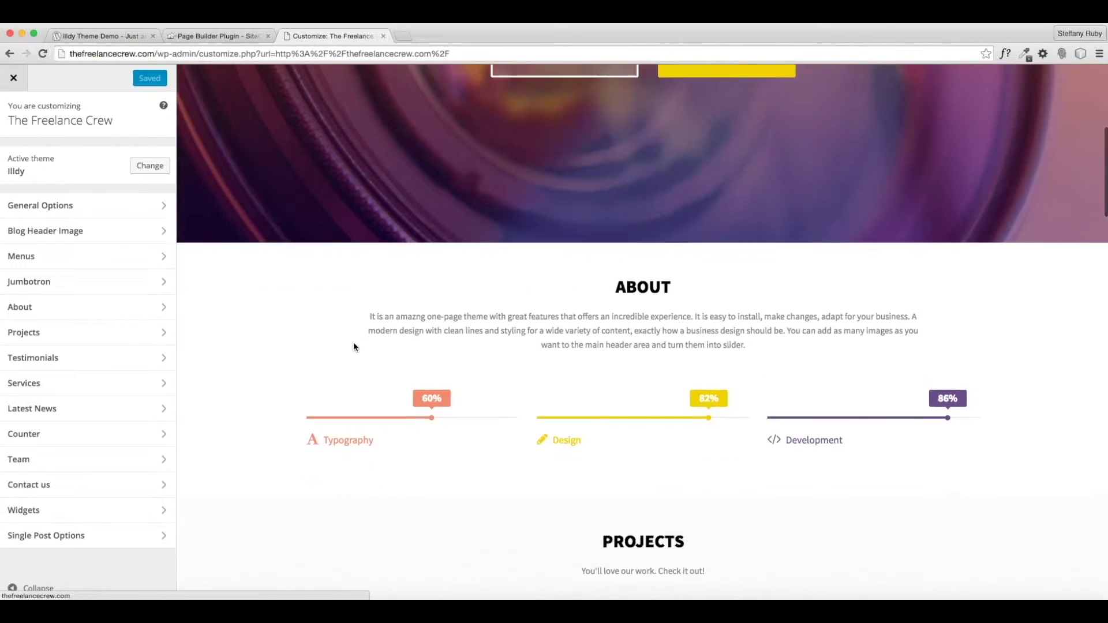
pyautogui.scroll(10, 354, 346)
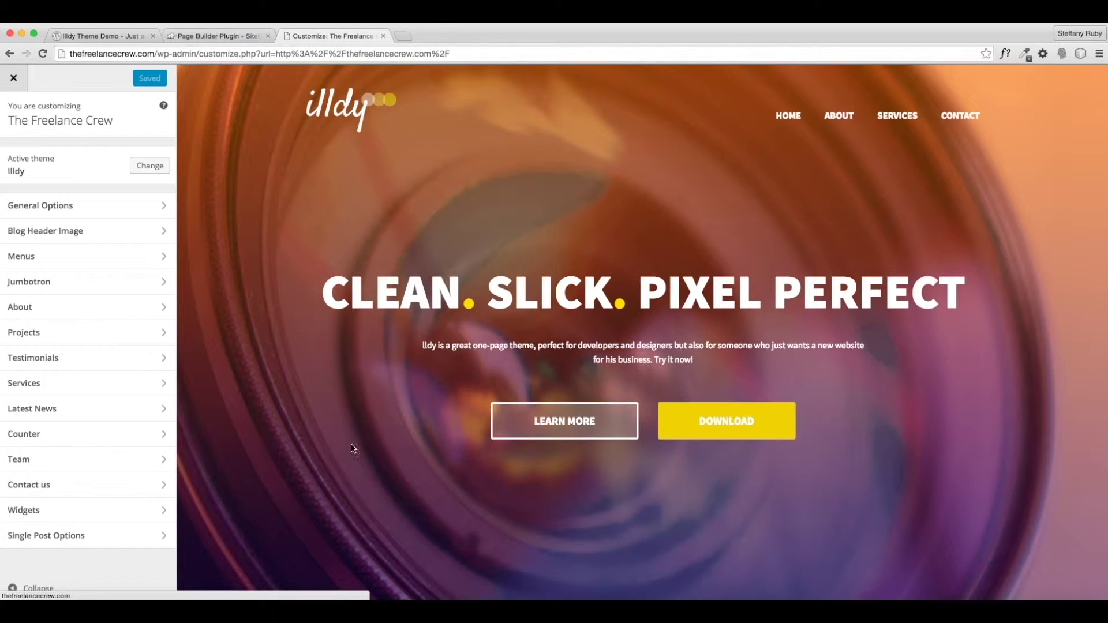
pyautogui.click(62, 206)
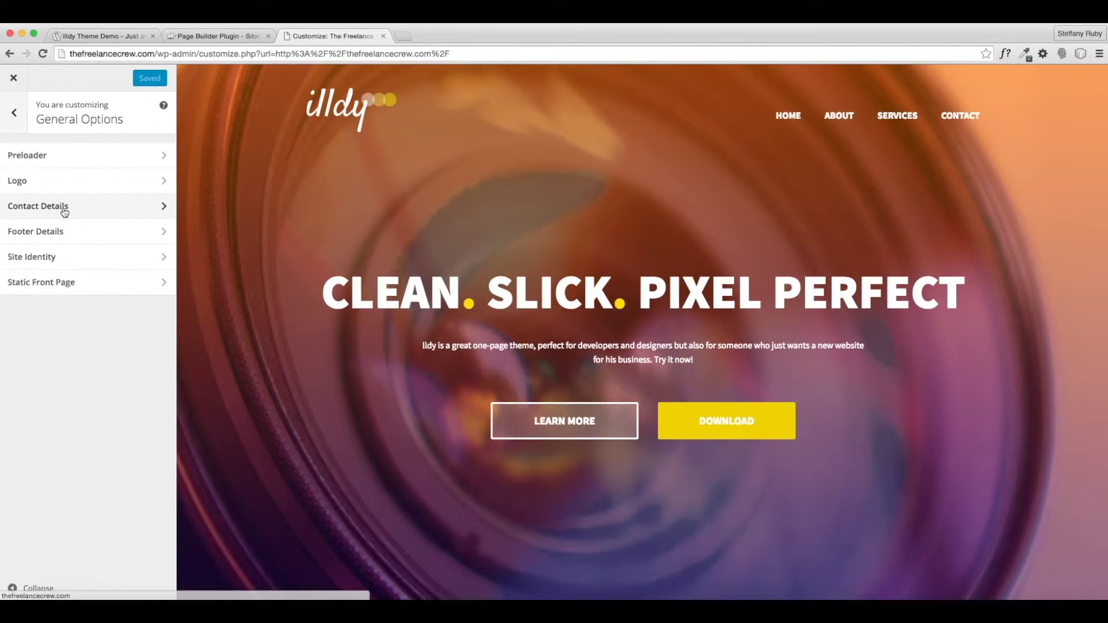
# - Open the Preloader settings and reload the Illdy demo site to compare its preloader
pyautogui.click(60, 161)
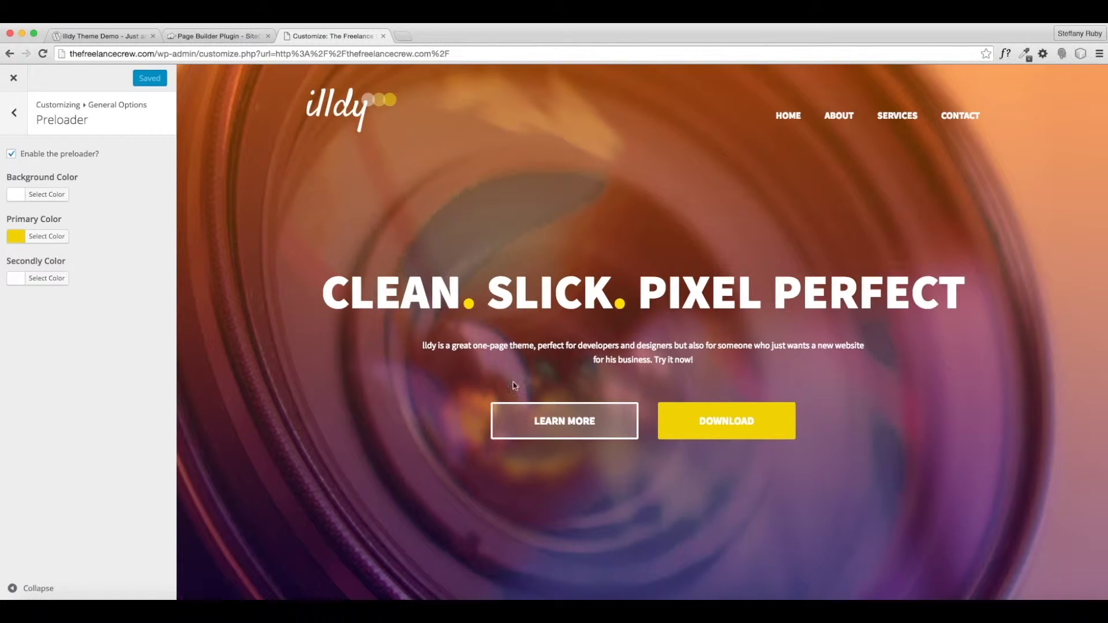
pyautogui.click(133, 41)
pyautogui.click(43, 53)
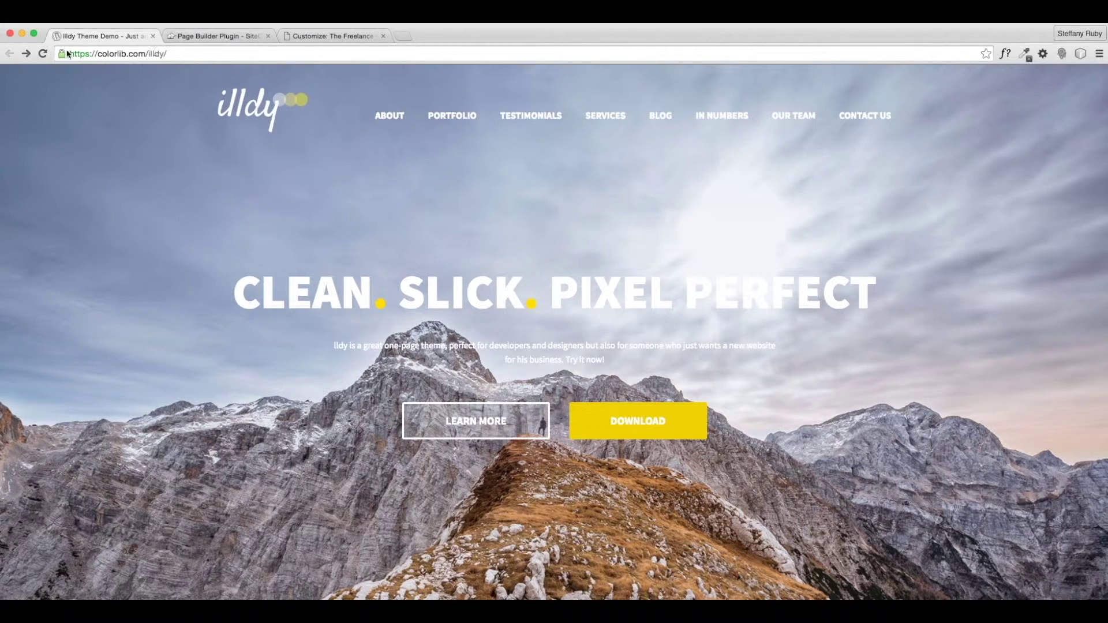
pyautogui.click(43, 53)
pyautogui.click(352, 35)
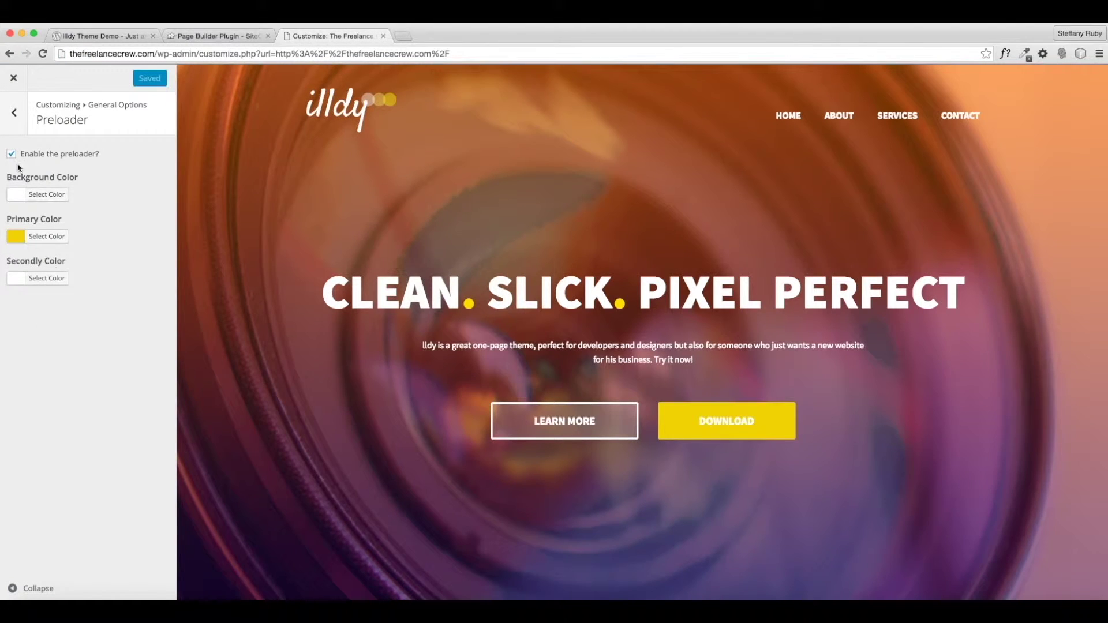
# - Inspect the preloader's Primary Color picker without changing it, then move on to Logo settings
pyautogui.click(16, 118)
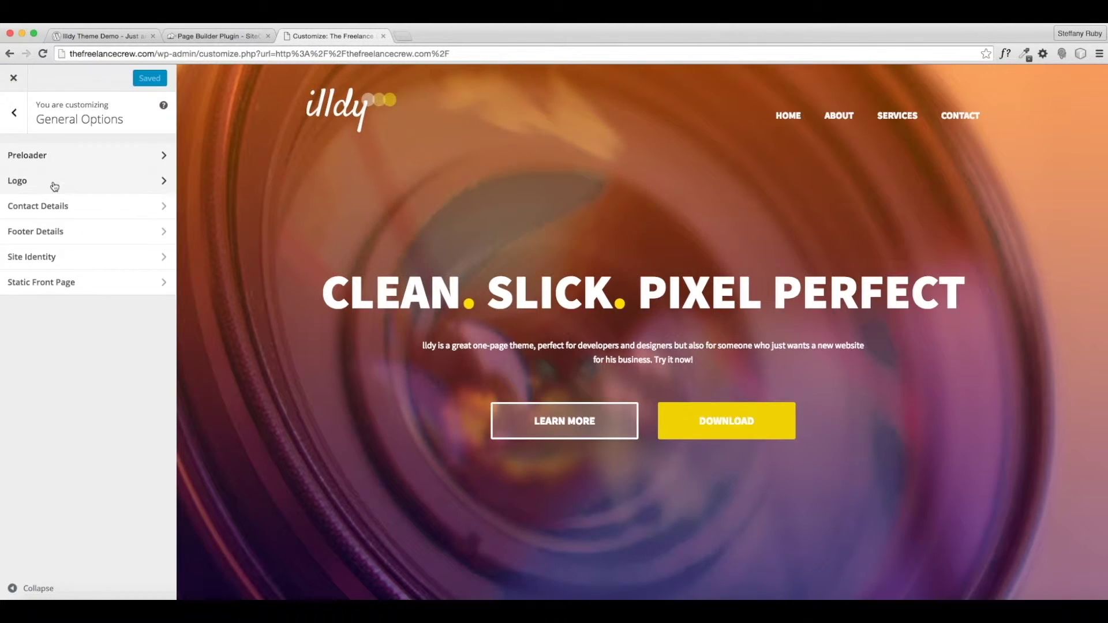
pyautogui.click(26, 155)
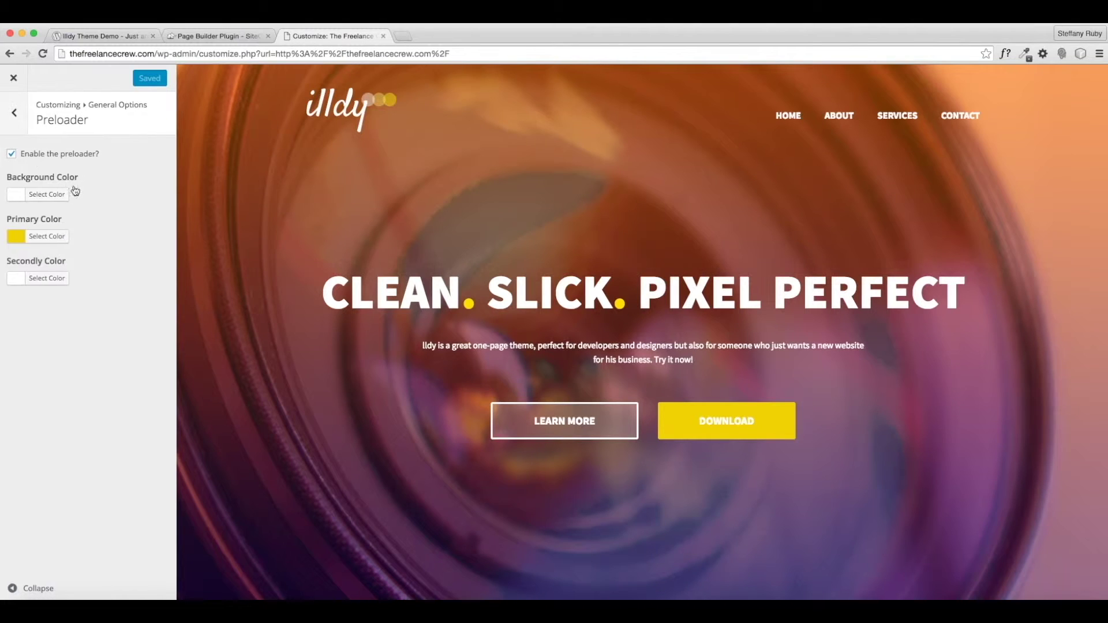
pyautogui.click(46, 236)
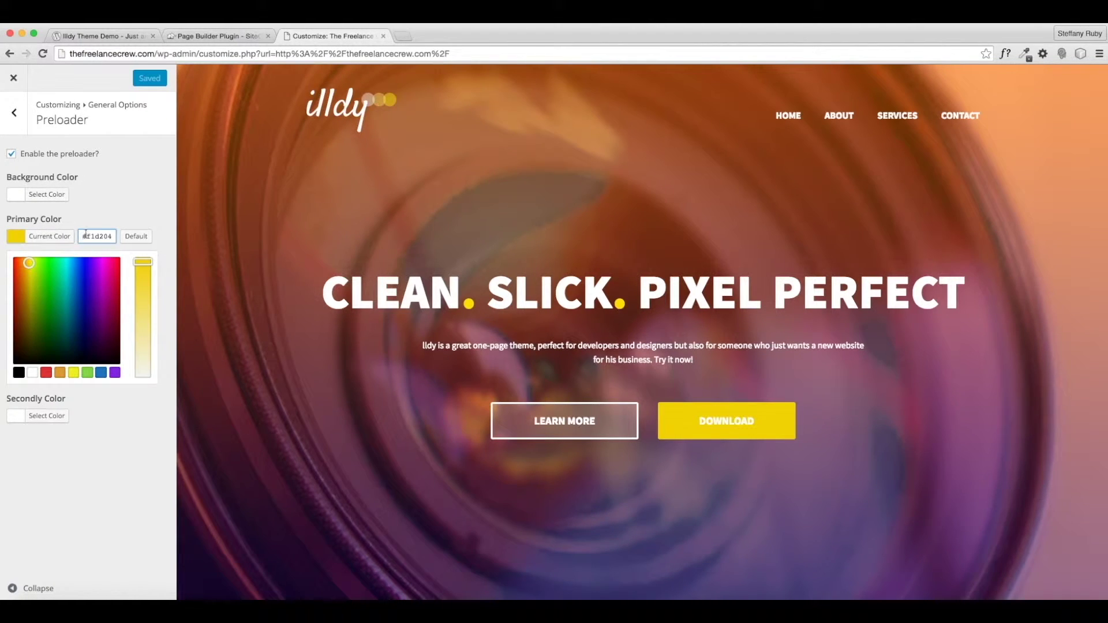
pyautogui.click(20, 119)
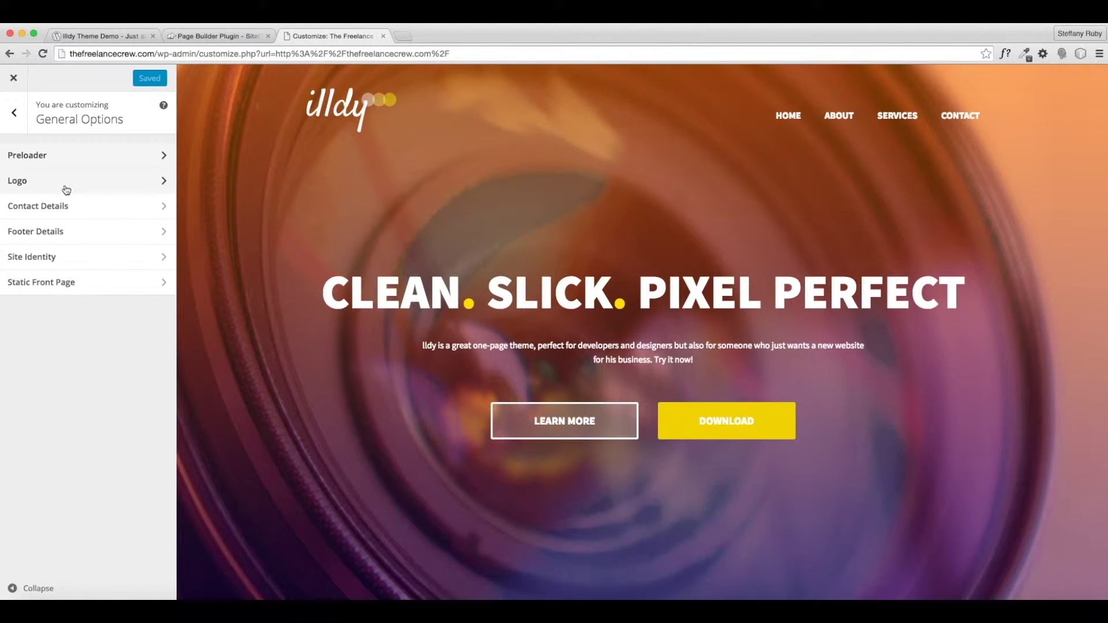
pyautogui.click(60, 184)
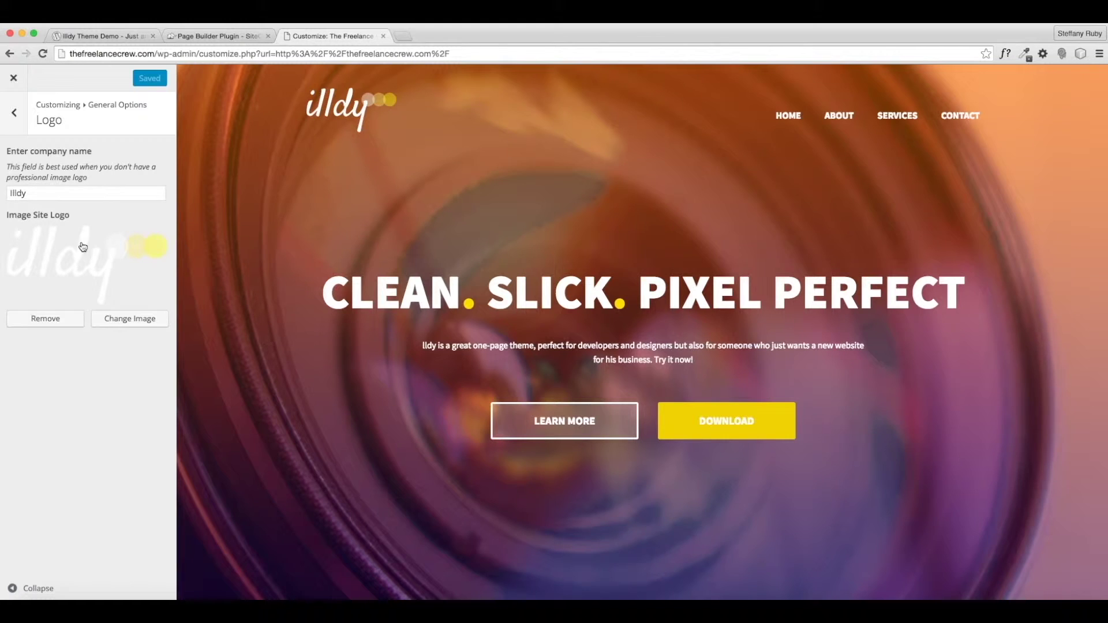
# - Remove the image logo, rename the company from Illdy to 'The Freelance Crew', and publish
pyautogui.click(43, 317)
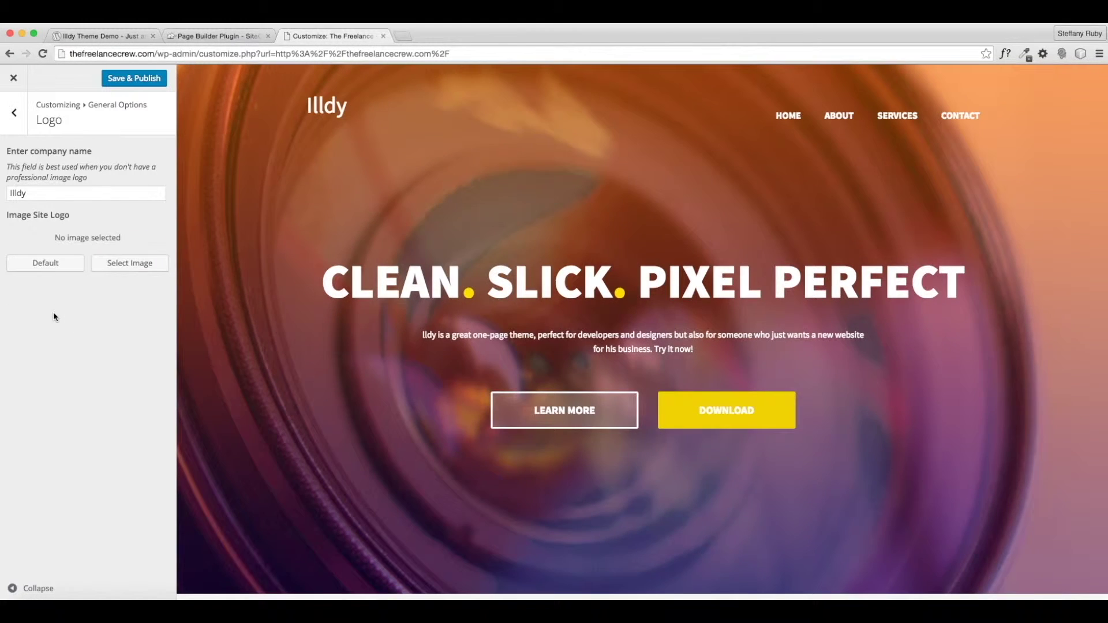
pyautogui.doubleClick(20, 193)
pyautogui.write('The ')
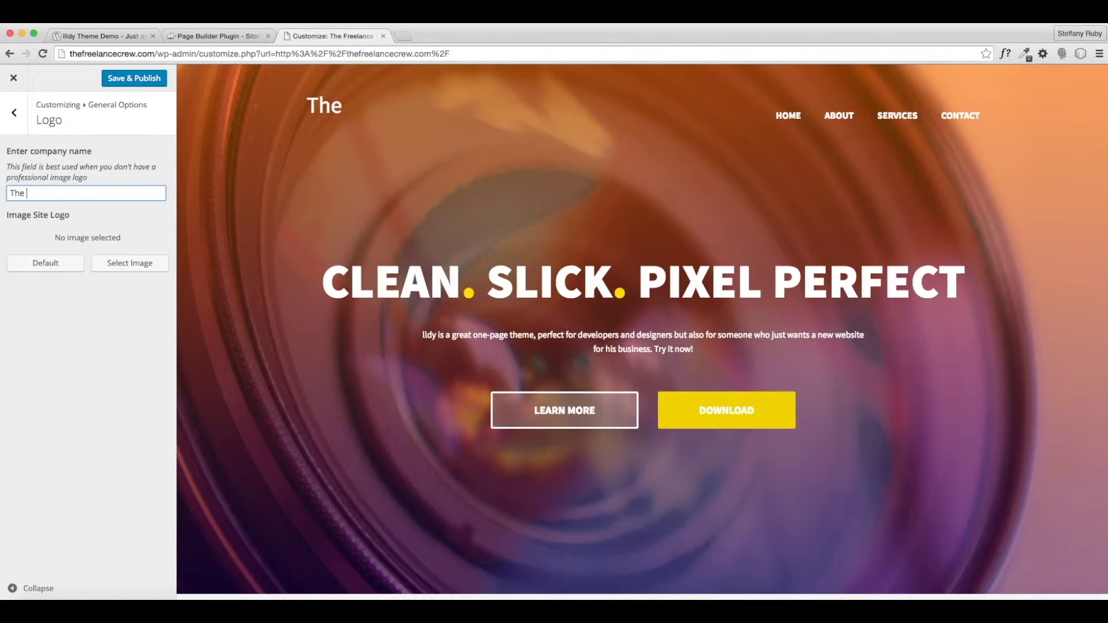
pyautogui.write('Freelance Crew')
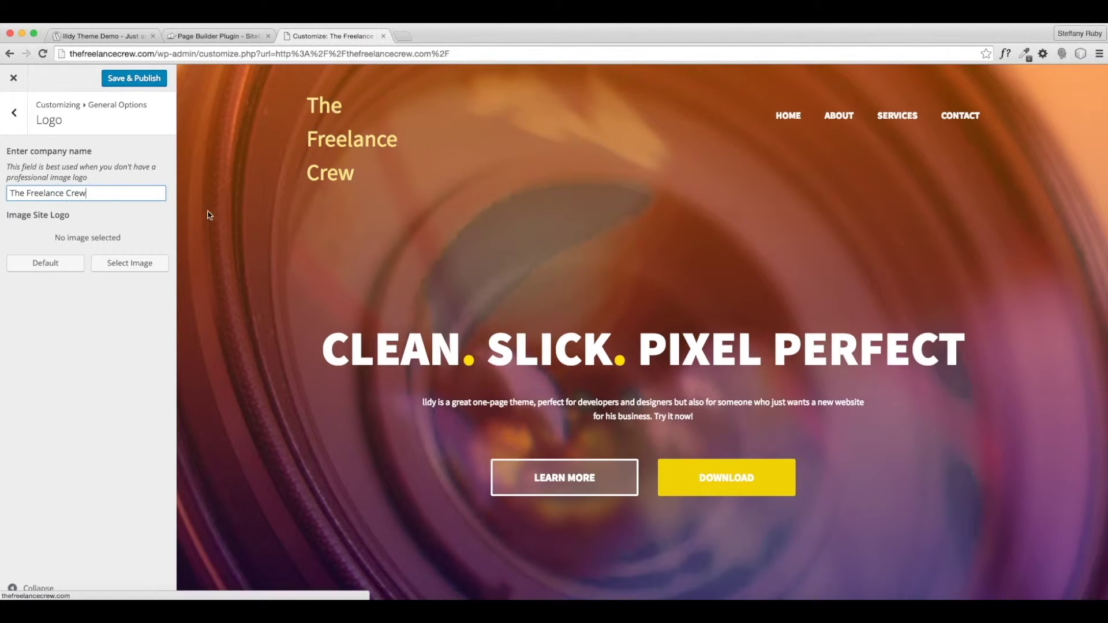
pyautogui.click(22, 129)
pyautogui.click(124, 84)
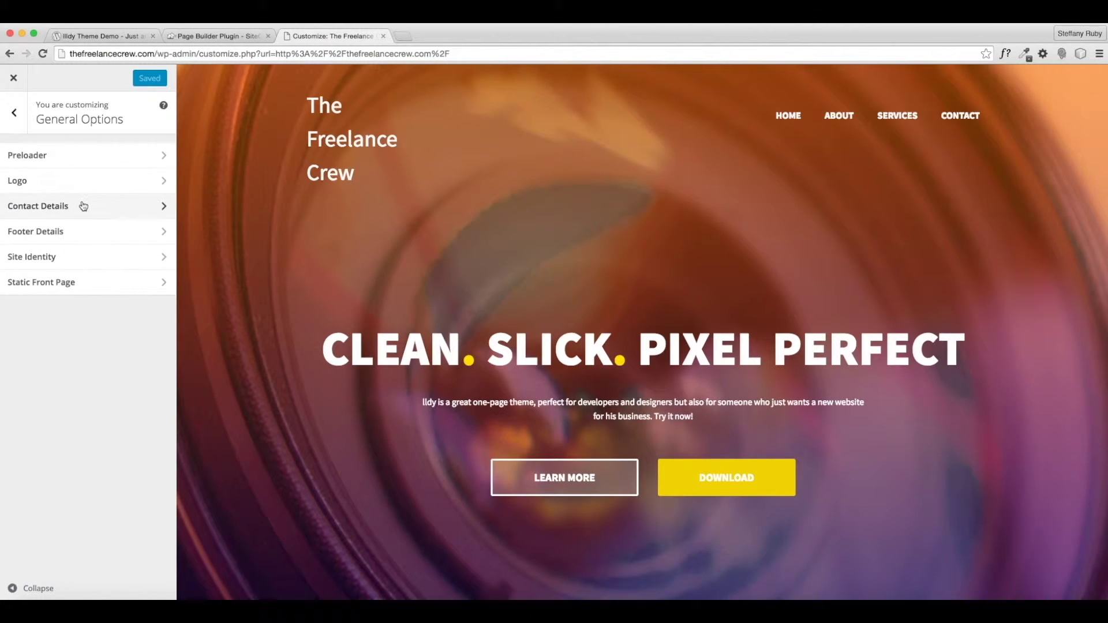
pyautogui.click(34, 205)
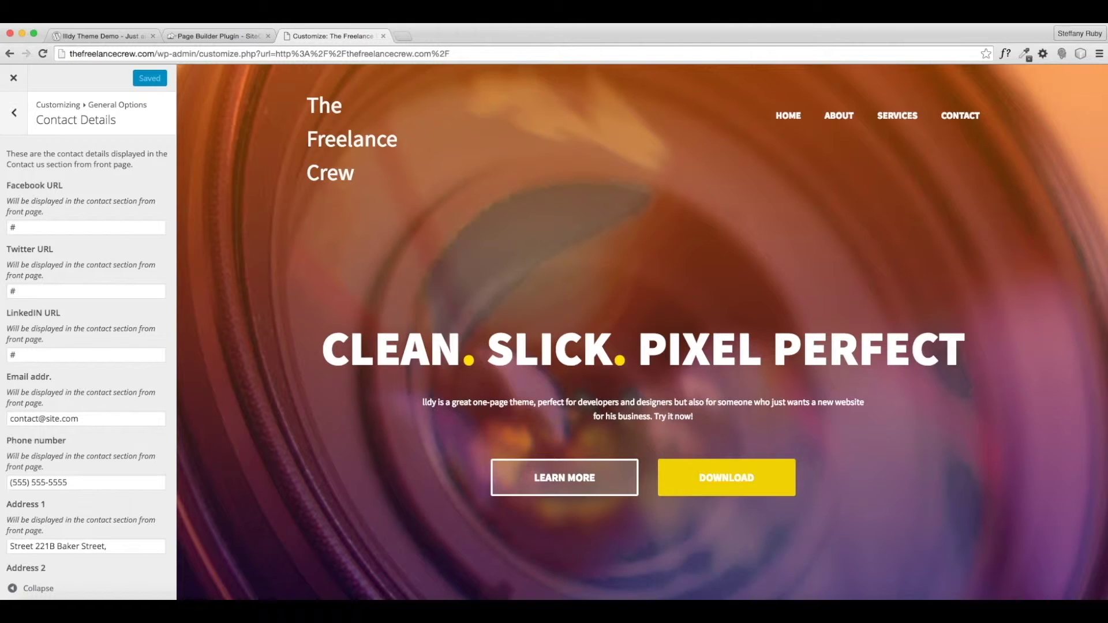
# - Fill the Facebook, Twitter and LinkedIn URL fields in Contact Details
pyautogui.click(29, 229)
pyautogui.doubleClick(43, 229)
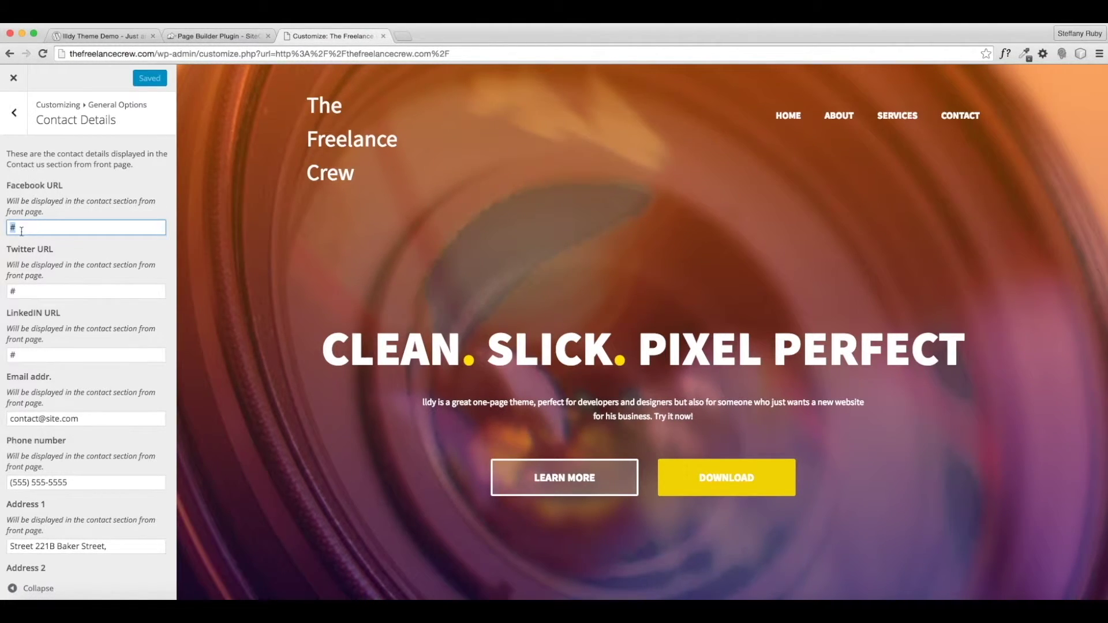
pyautogui.write('www.facebook.com')
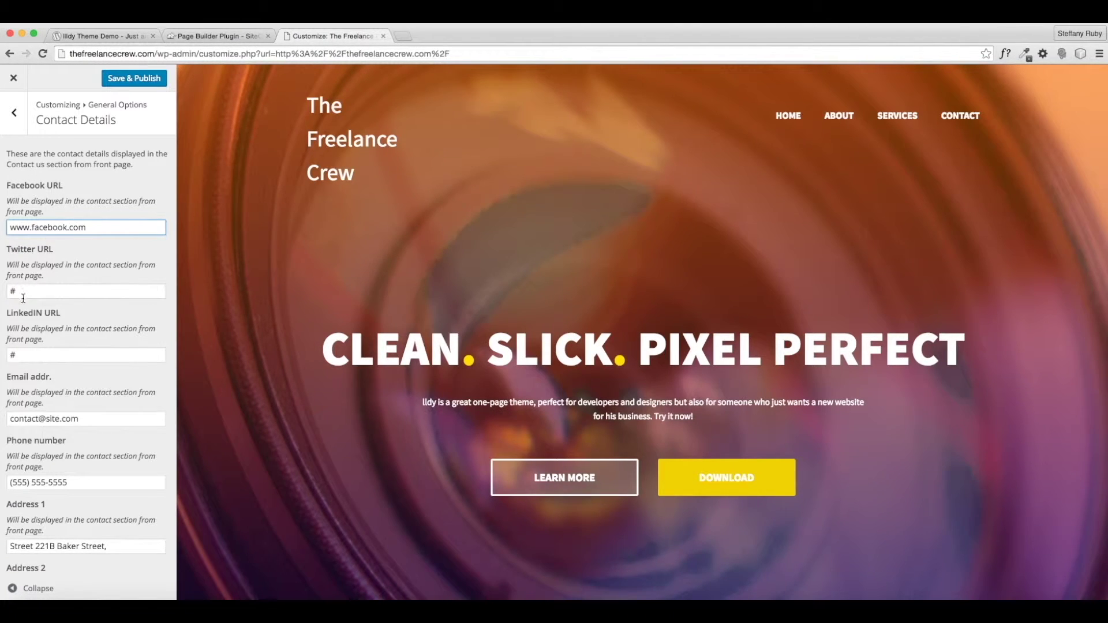
pyautogui.write('/asghkadsthefreela')
pyautogui.press('Tab')
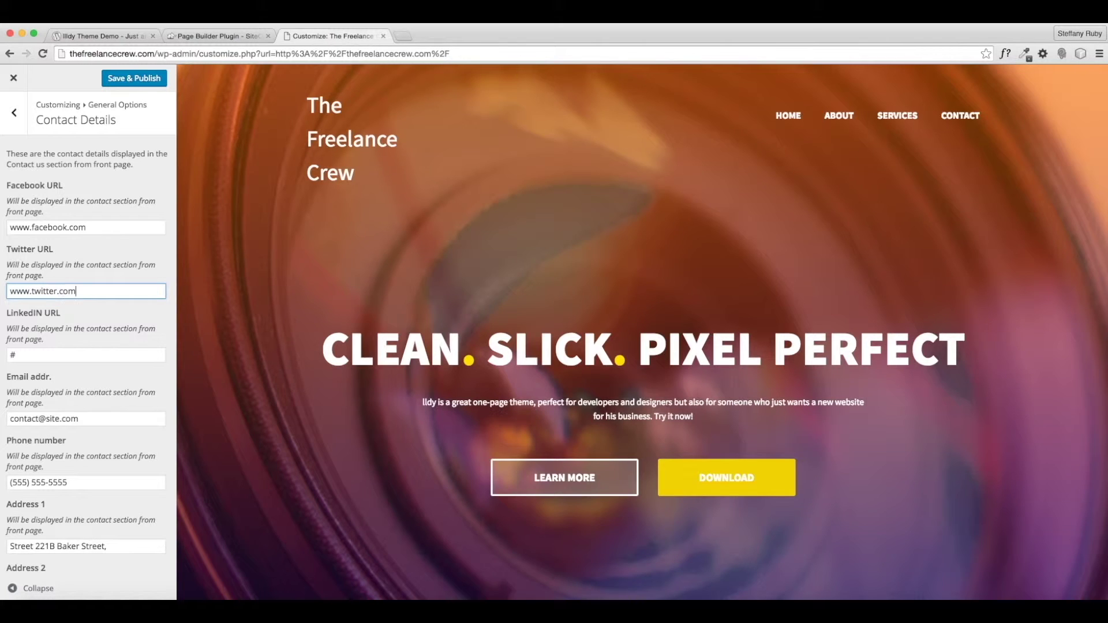
pyautogui.press('Tab')
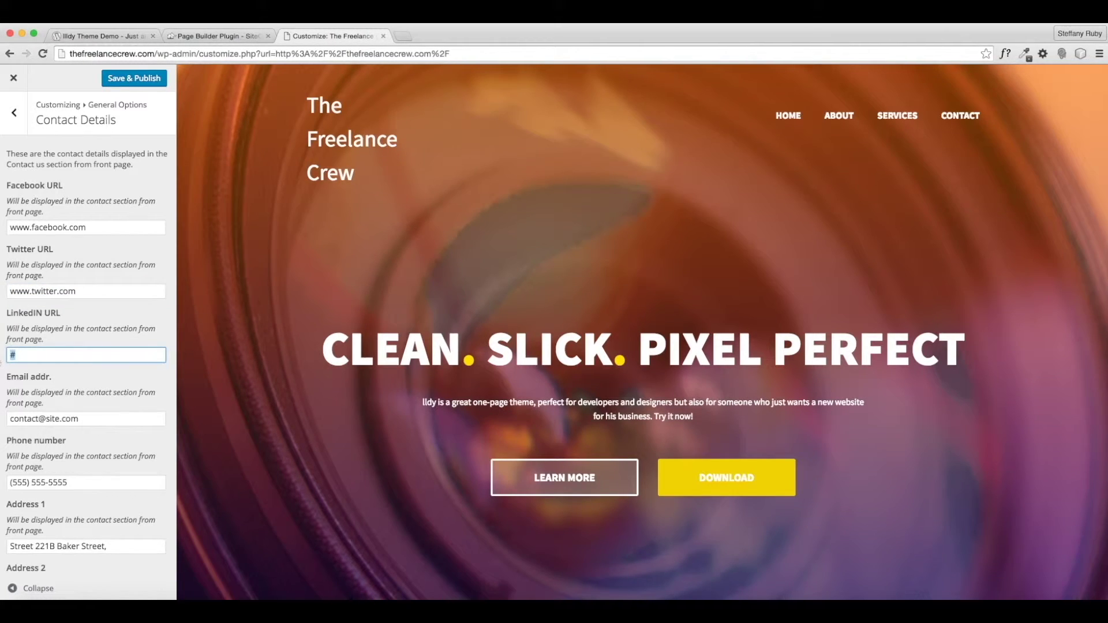
pyautogui.write('wwew')
pyautogui.write('linkedin.com')
pyautogui.scroll(-2, 24, 382)
# - Enter the company's e-mail address and publish the contact details
pyautogui.press('Tab')
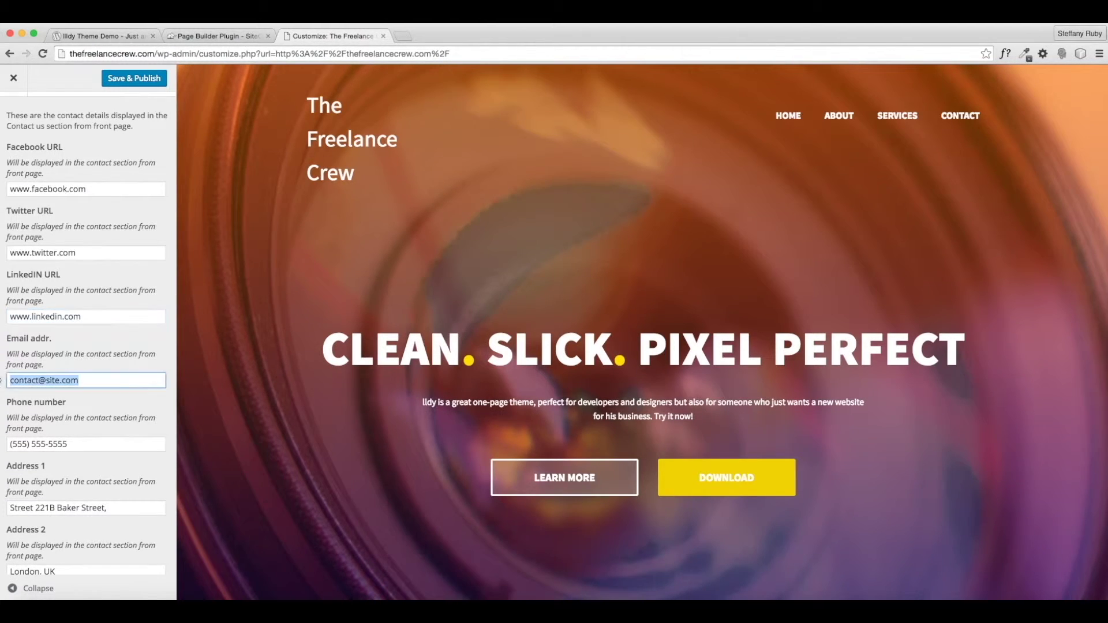
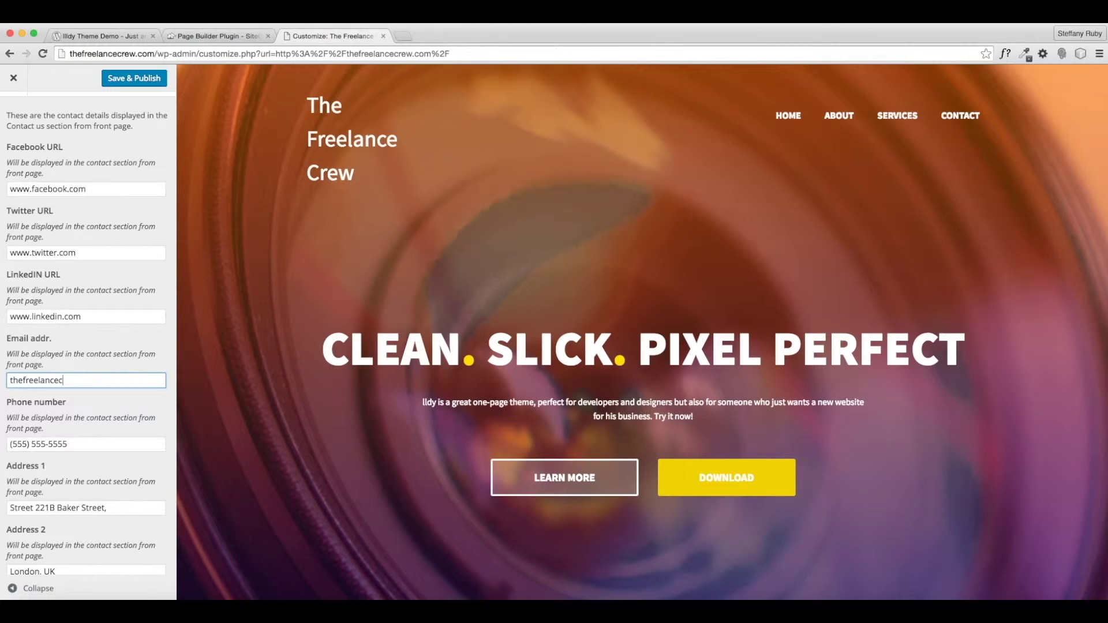
pyautogui.scroll(-1, 58, 414)
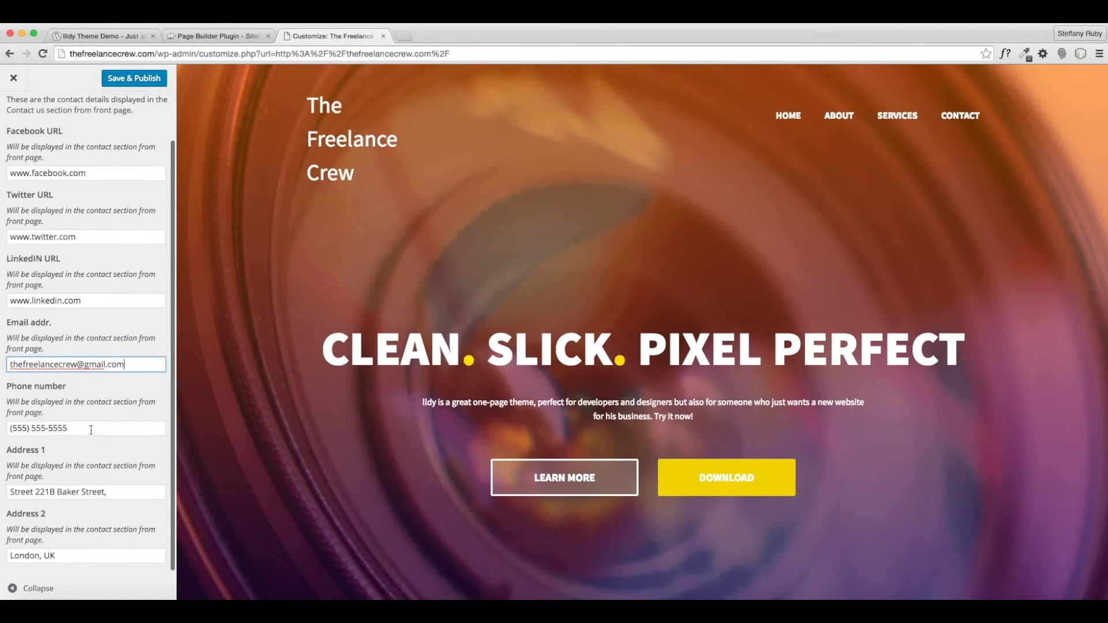
pyautogui.click(62, 554)
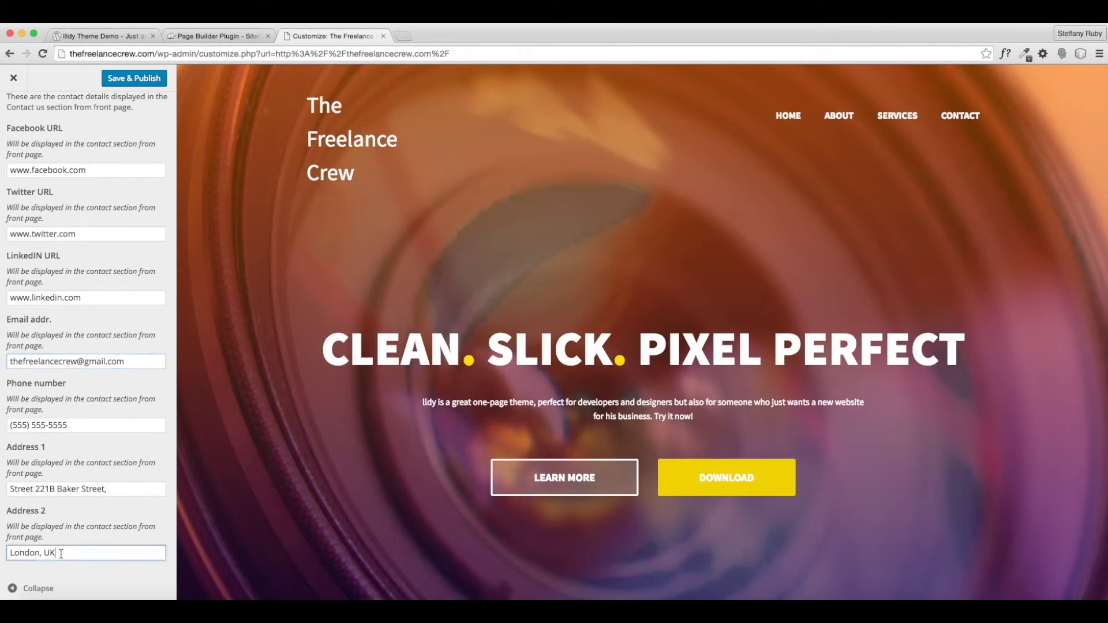
pyautogui.scroll(3, 76, 554)
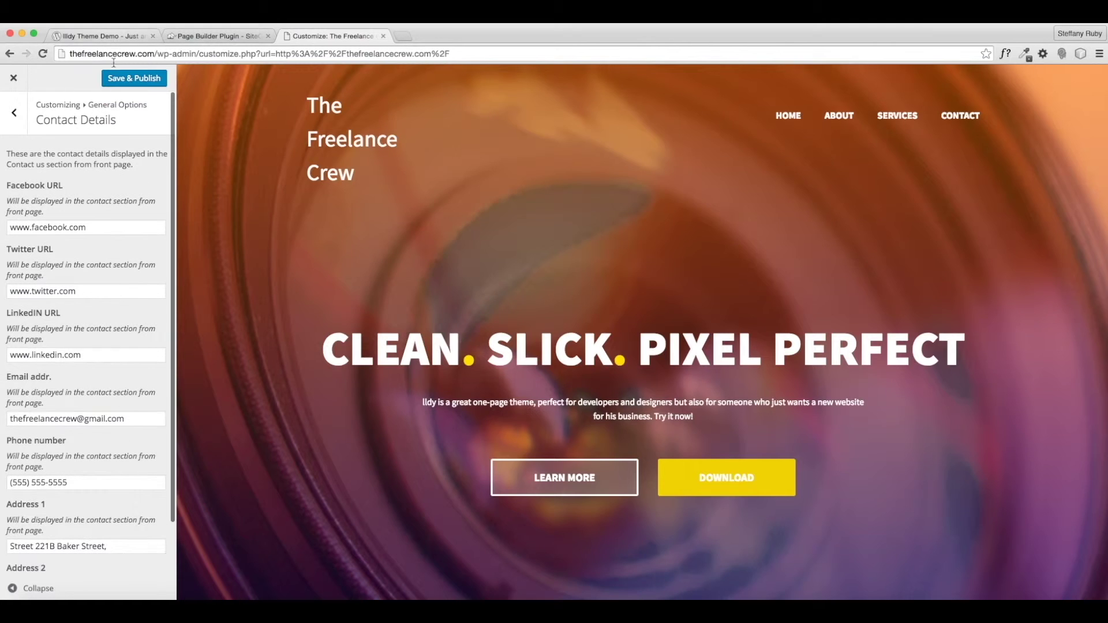
pyautogui.click(15, 121)
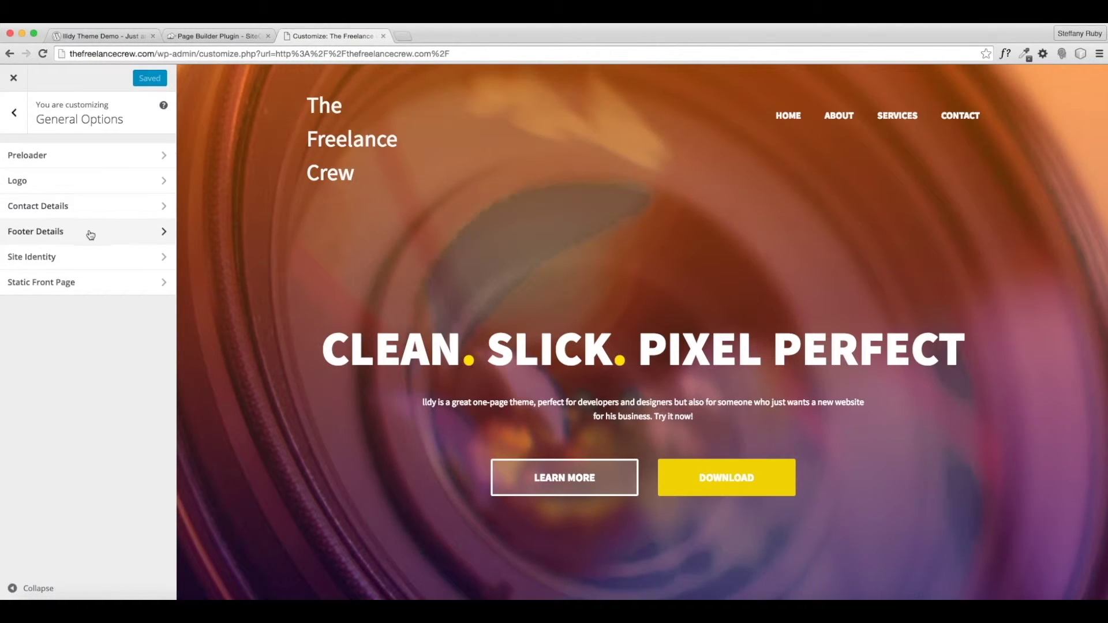
# - Remove the footer logo in Footer Details
pyautogui.click(89, 231)
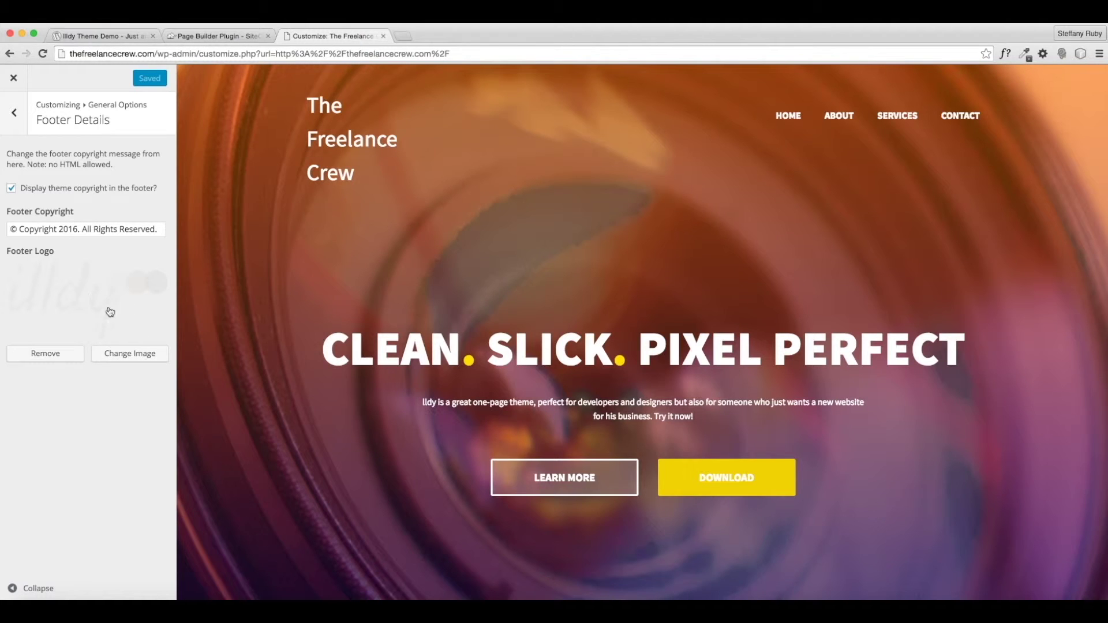
pyautogui.scroll(-20, 339, 347)
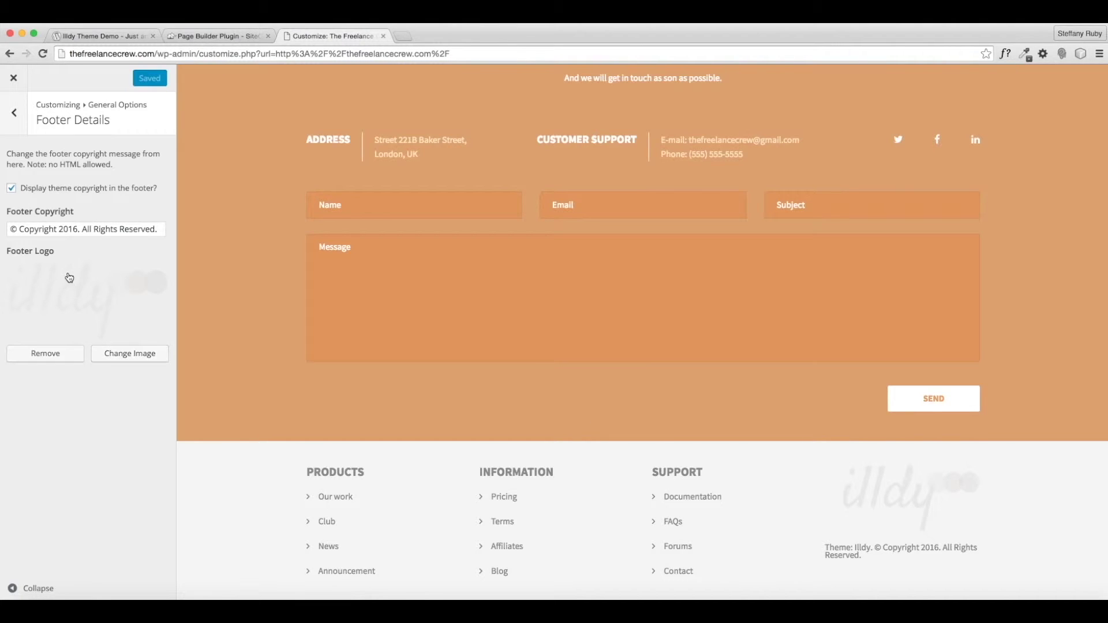
pyautogui.click(56, 359)
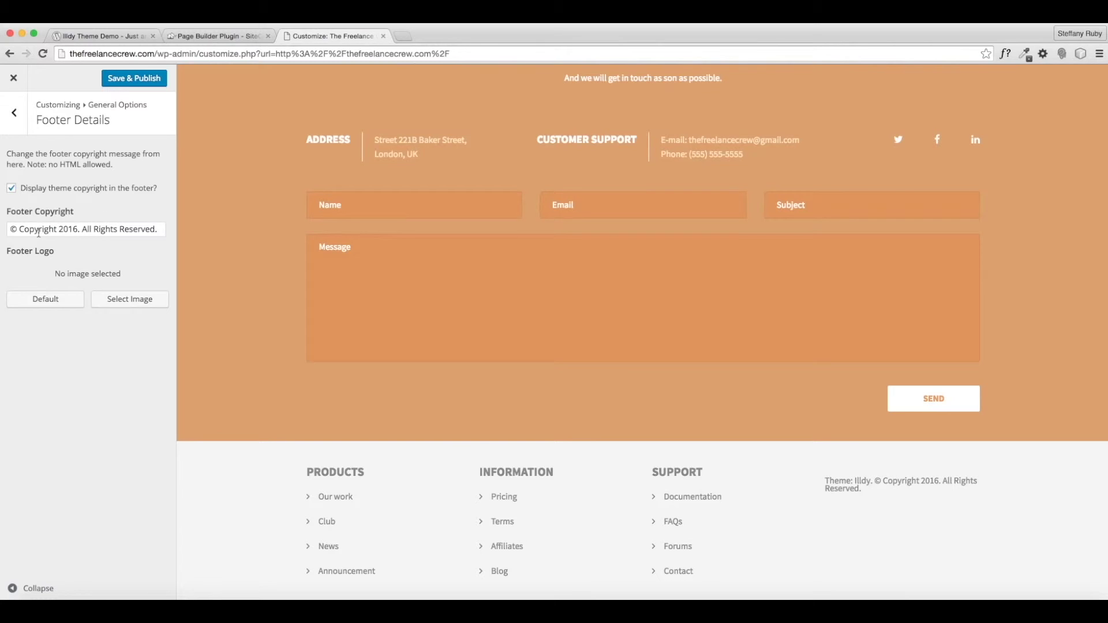
# - Rewrite the footer copyright as '© 2016 The Freelance Crew', dropping 'All Rights Reserved.', and publish
pyautogui.click(11, 229)
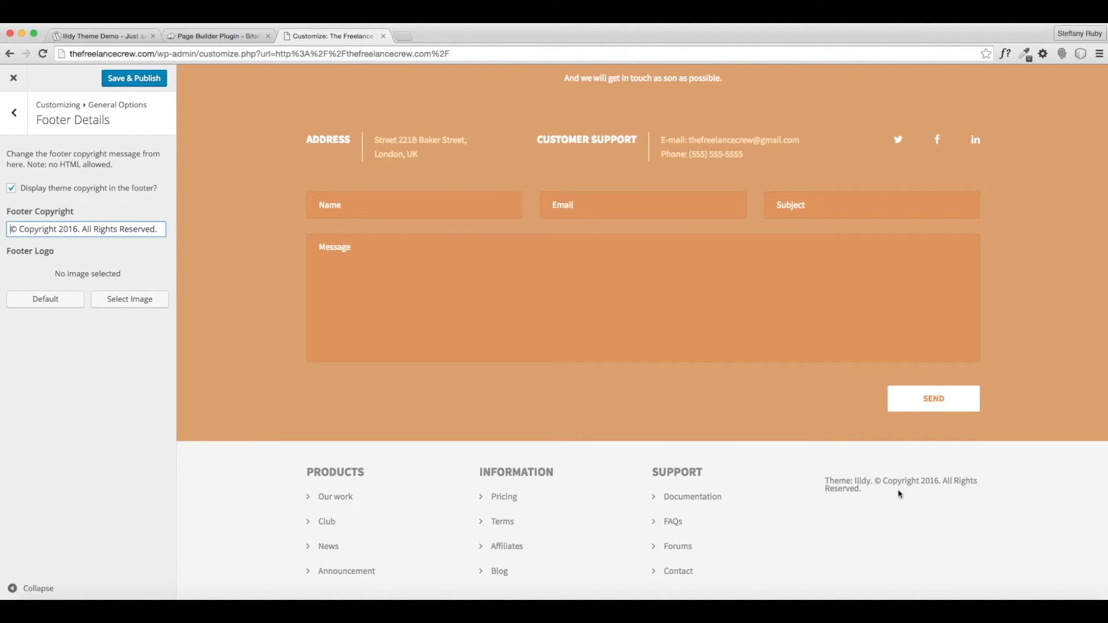
pyautogui.click(57, 230)
pyautogui.write('The Freelance ')
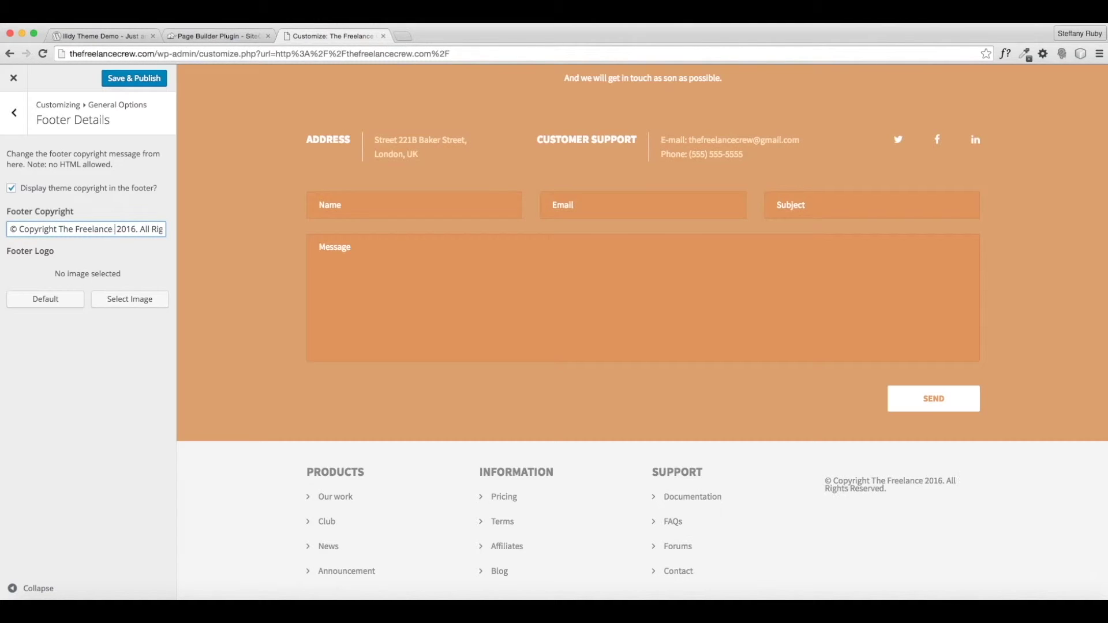
pyautogui.write('Crew')
pyautogui.moveTo(156, 229); pyautogui.dragTo(141, 229)
pyautogui.press('BackSpace')
pyautogui.press('BackSpace')
pyautogui.moveTo(56, 230); pyautogui.dragTo(24, 229)
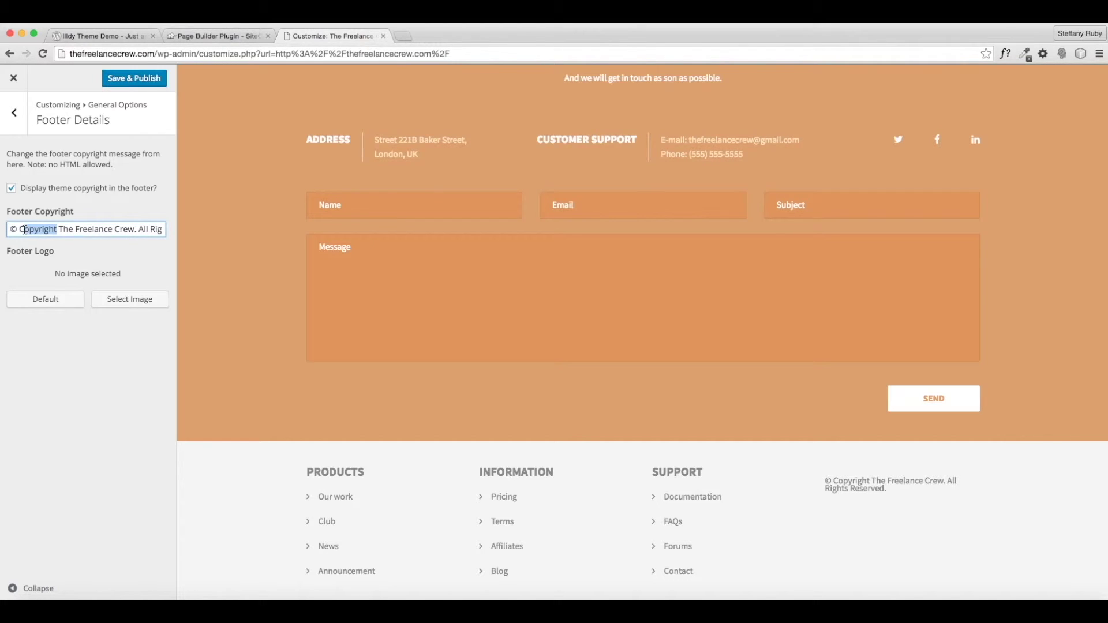
pyautogui.write('216')
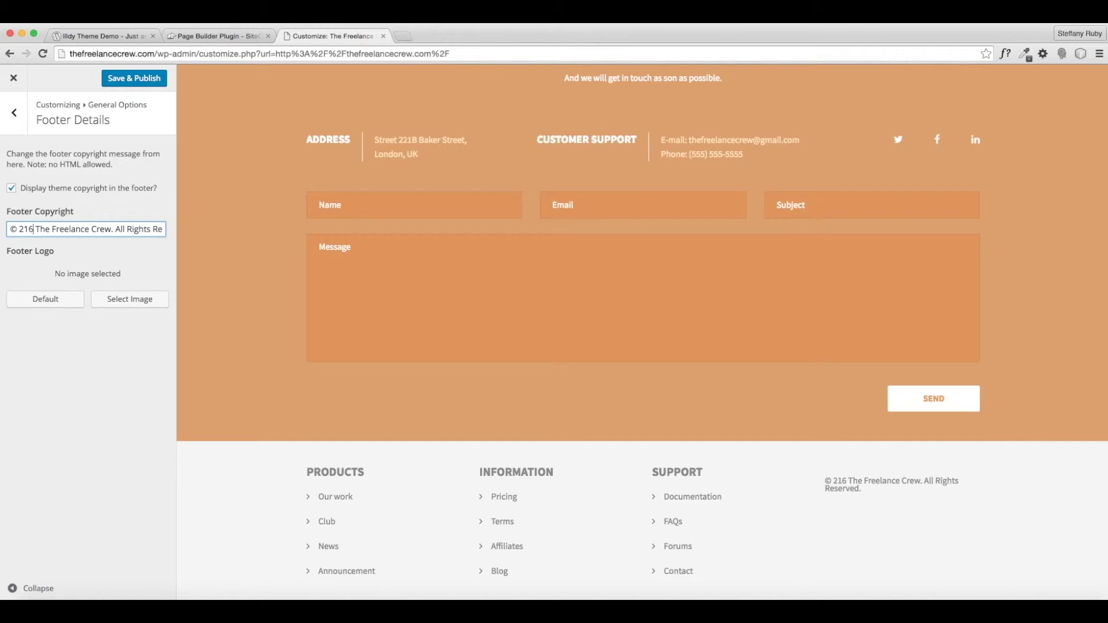
pyautogui.press('BackSpace')
pyautogui.press('BackSpace')
pyautogui.write('016')
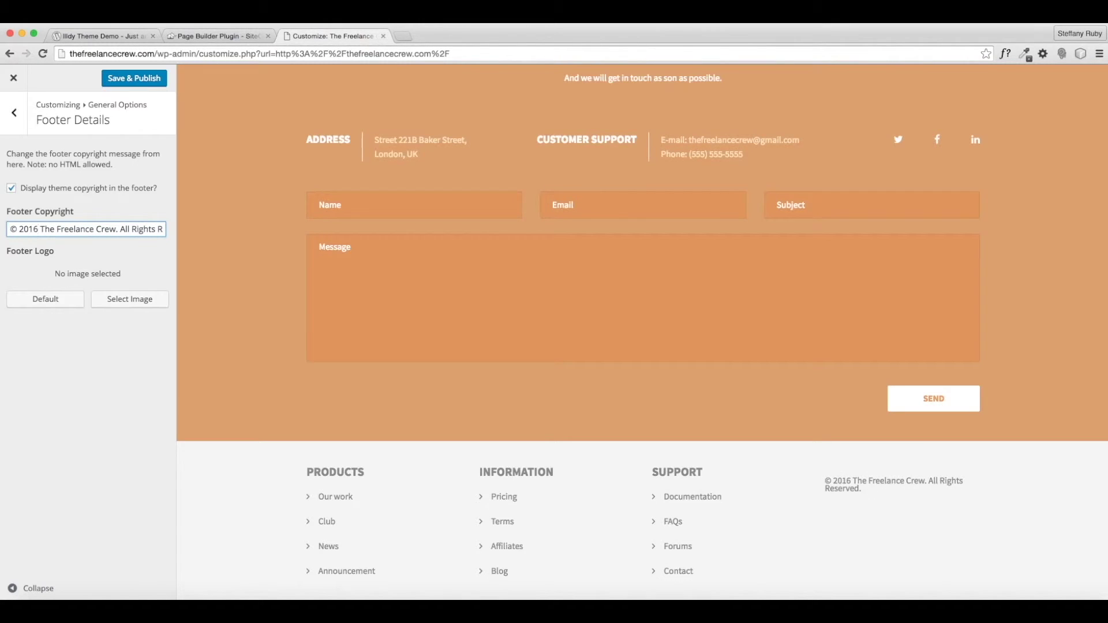
pyautogui.moveTo(87, 229); pyautogui.dragTo(269, 230)
pyautogui.press('BackSpace')
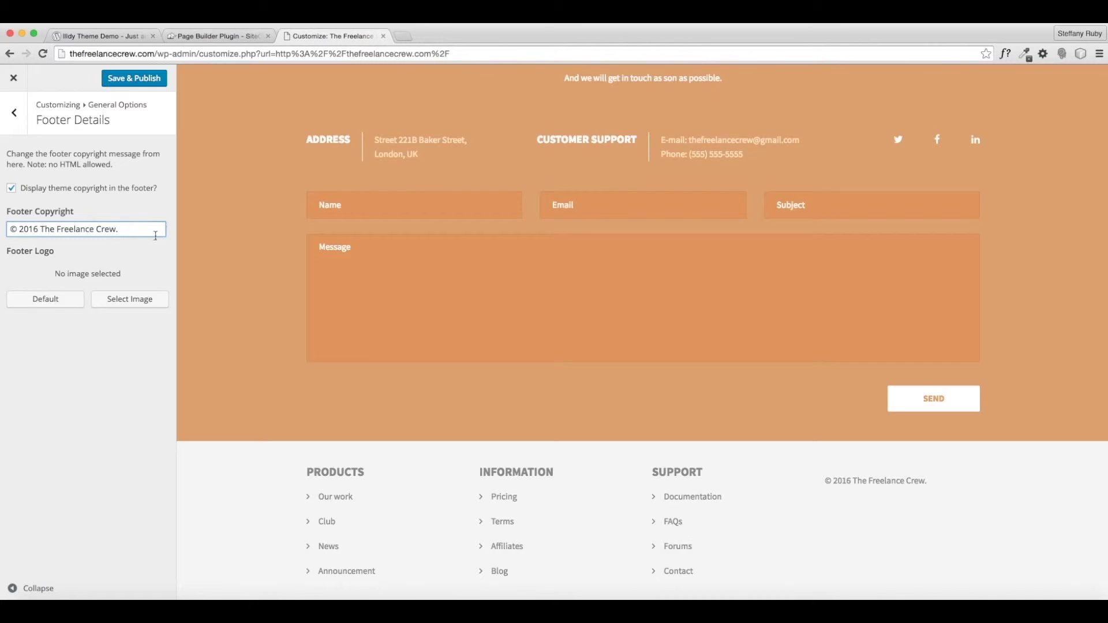
pyautogui.click(144, 79)
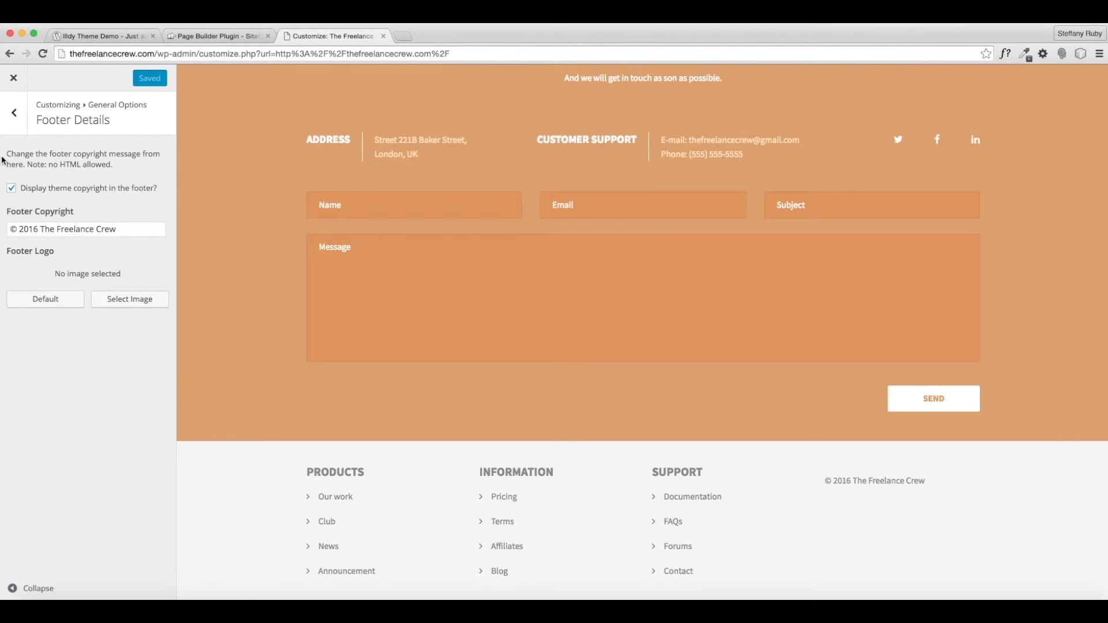
pyautogui.click(15, 114)
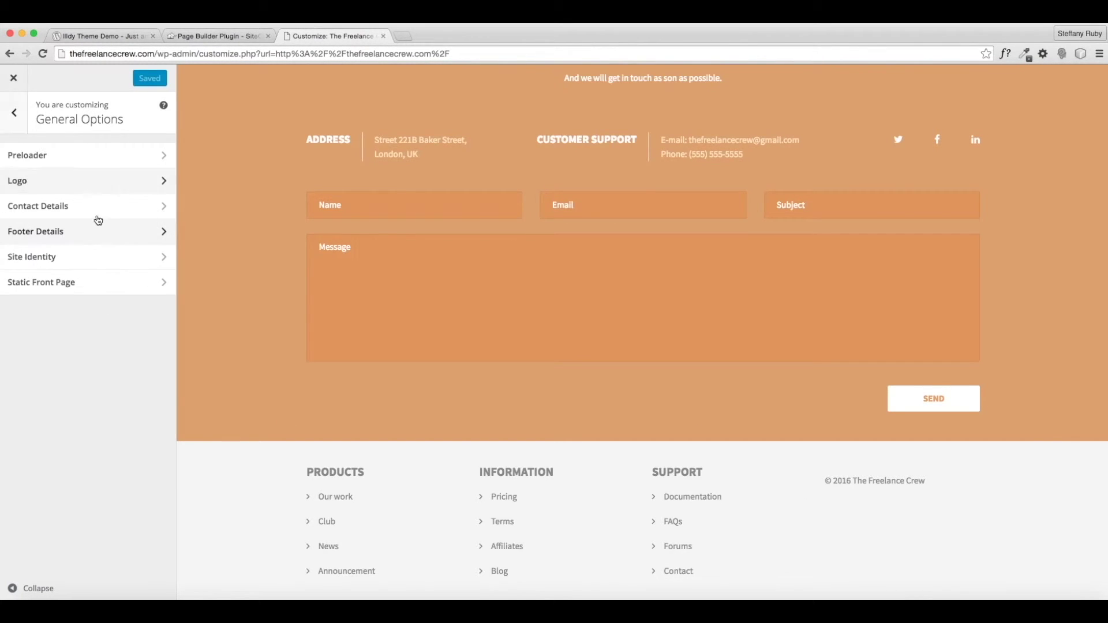
# - In Site Identity, replace the tagline with 'Helping others learn to create a freelance business.' and publish
pyautogui.click(50, 265)
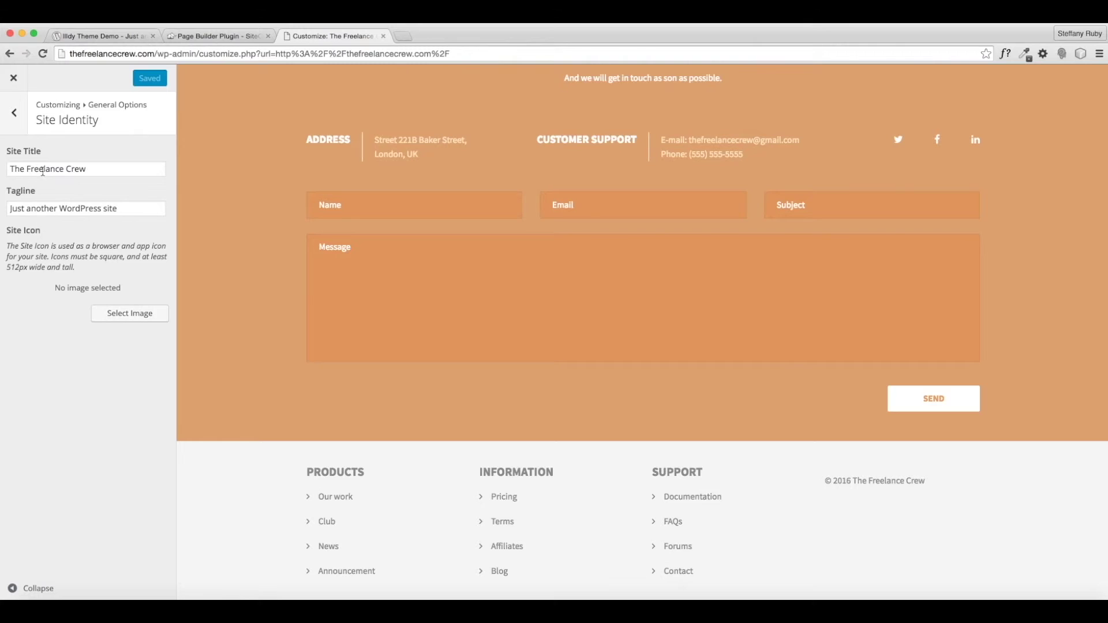
pyautogui.moveTo(21, 206); pyautogui.dragTo(2, 204)
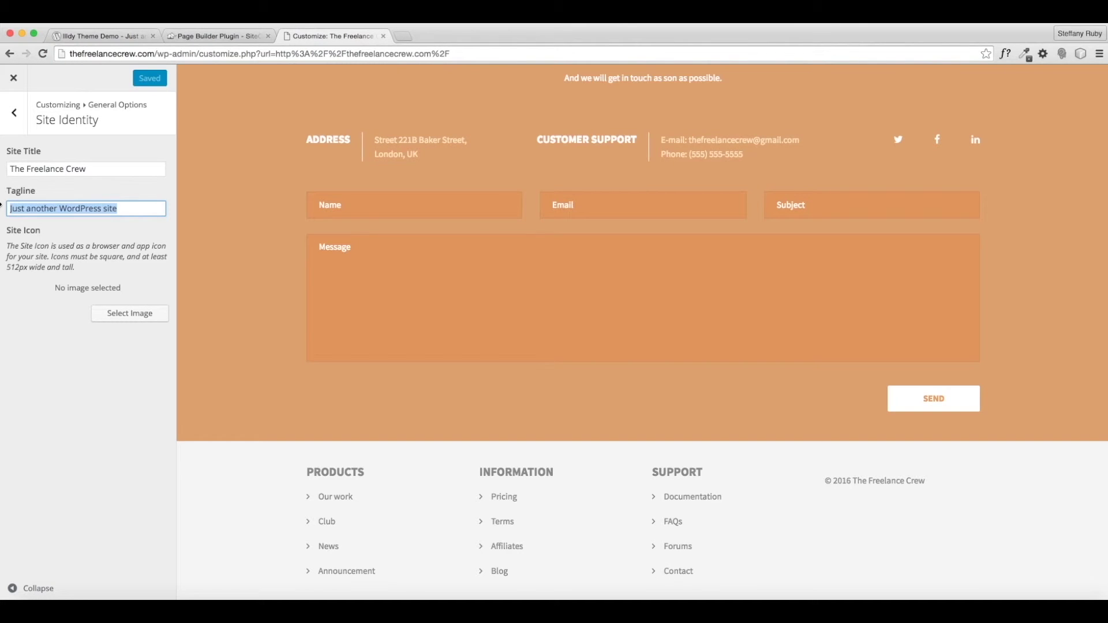
pyautogui.write('Helping o')
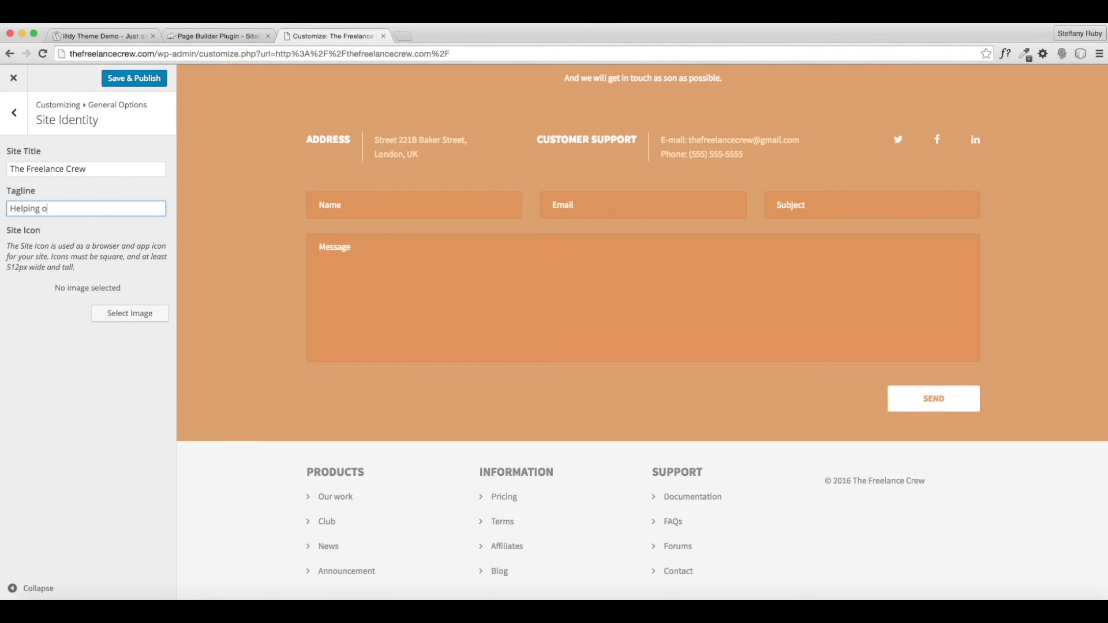
pyautogui.write('thers learn to freela')
pyautogui.press('BackSpace')
pyautogui.press('BackSpace')
pyautogui.press('BackSpace')
pyautogui.press('BackSpace')
pyautogui.press('BackSpace')
pyautogui.press('BackSpace')
pyautogui.write('ance business')
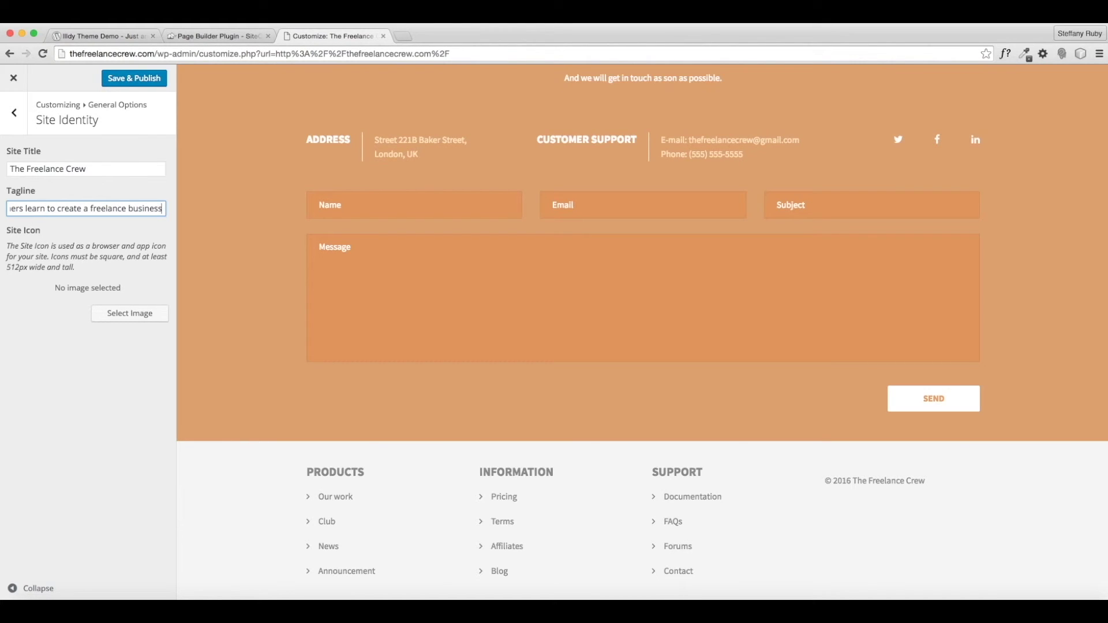
pyautogui.write('.')
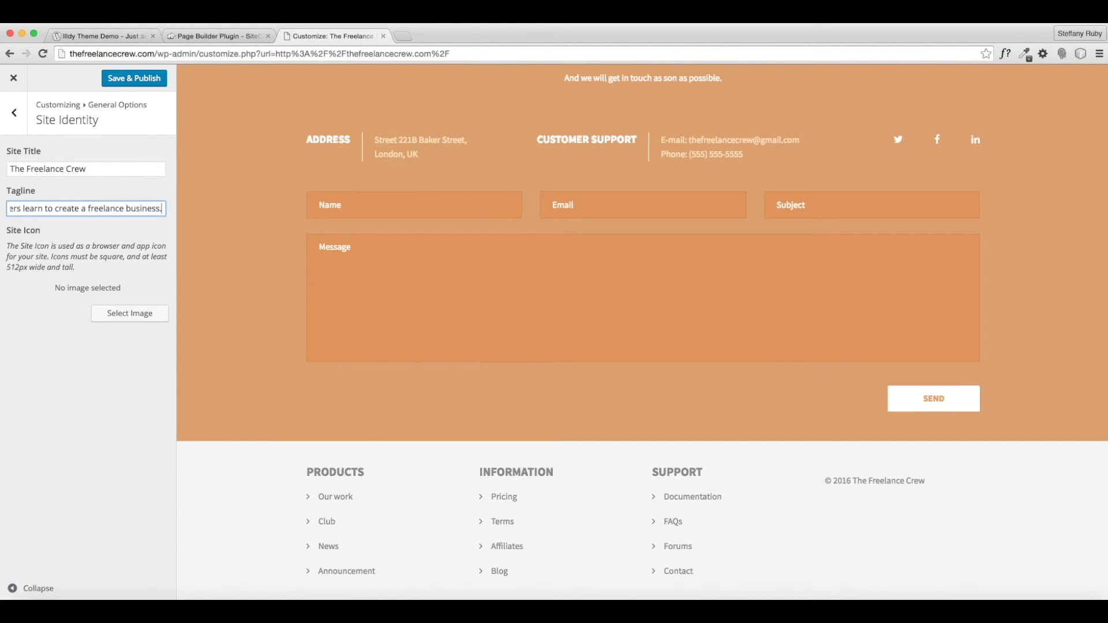
pyautogui.click(134, 81)
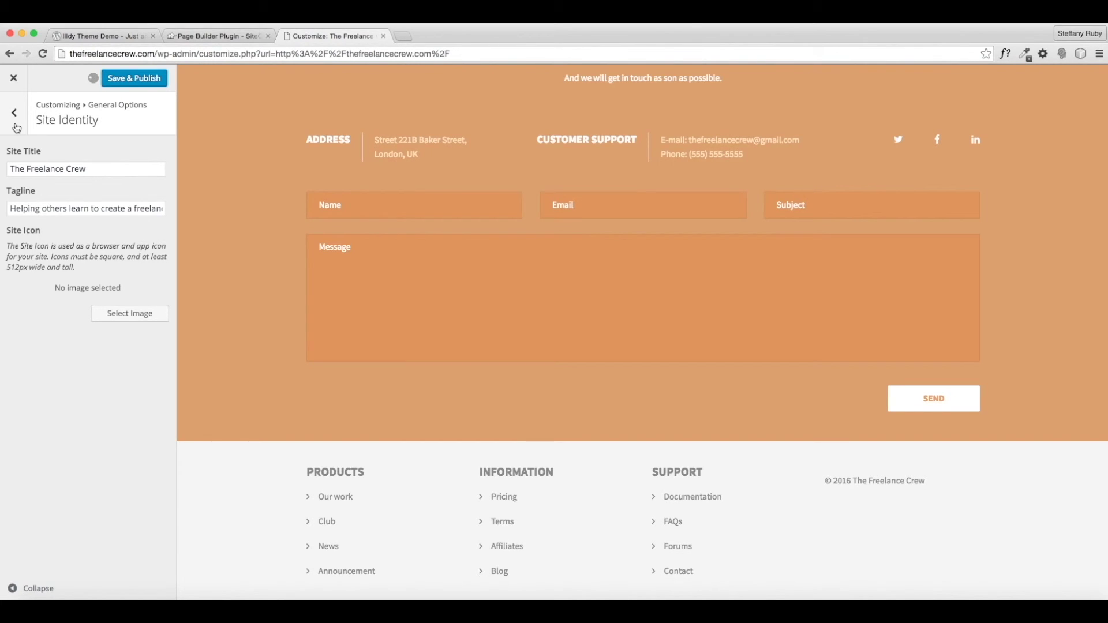
pyautogui.click(17, 128)
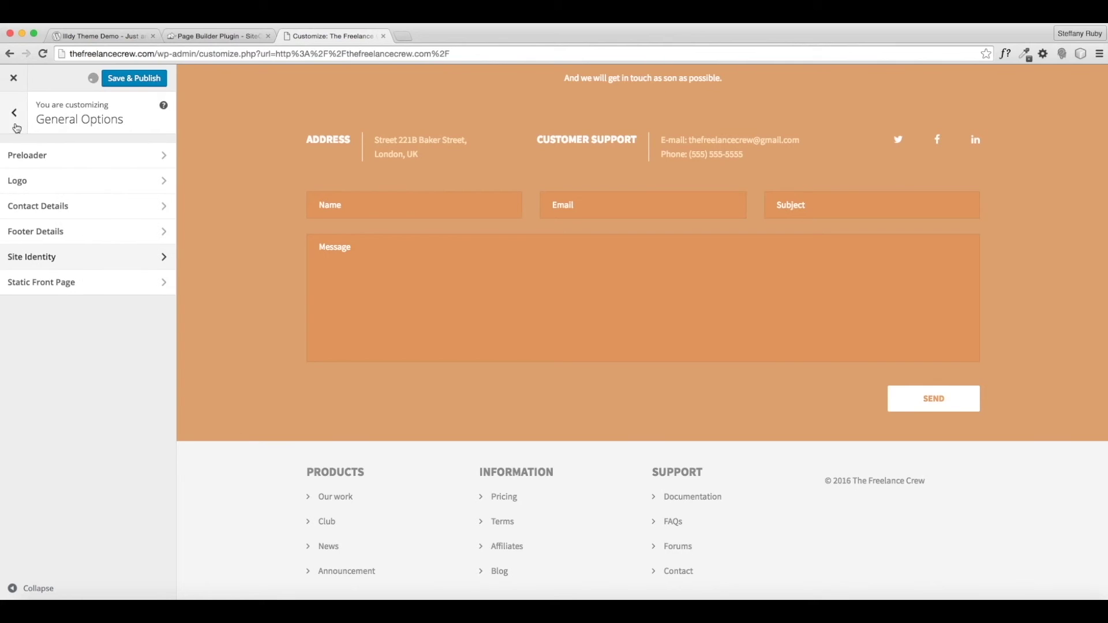
# - Try a static front page set to the Home page
pyautogui.click(51, 285)
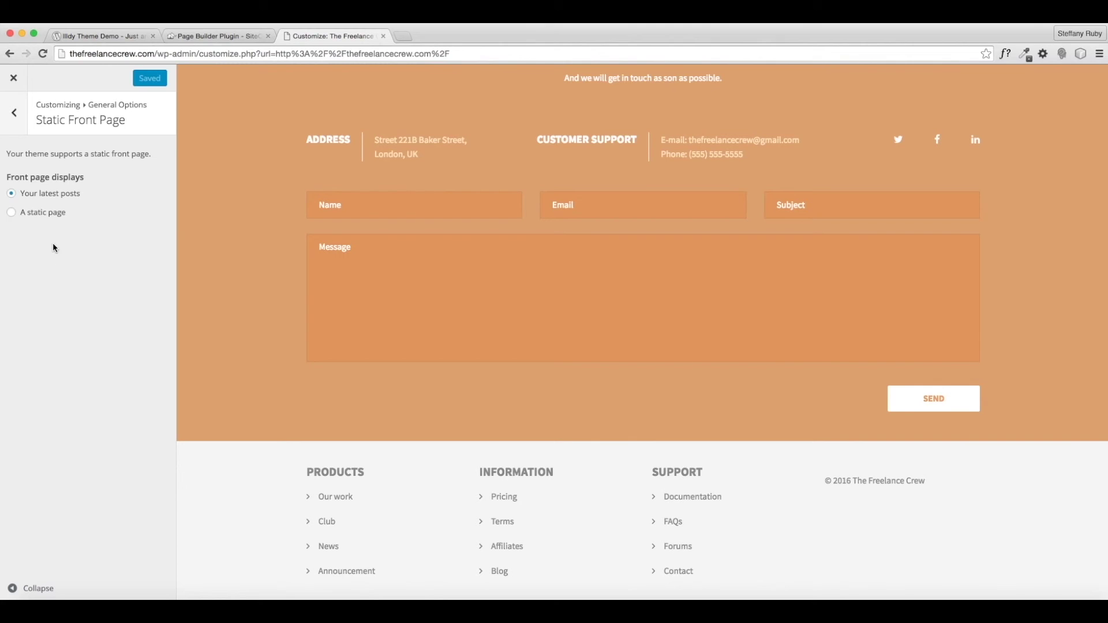
pyautogui.click(12, 212)
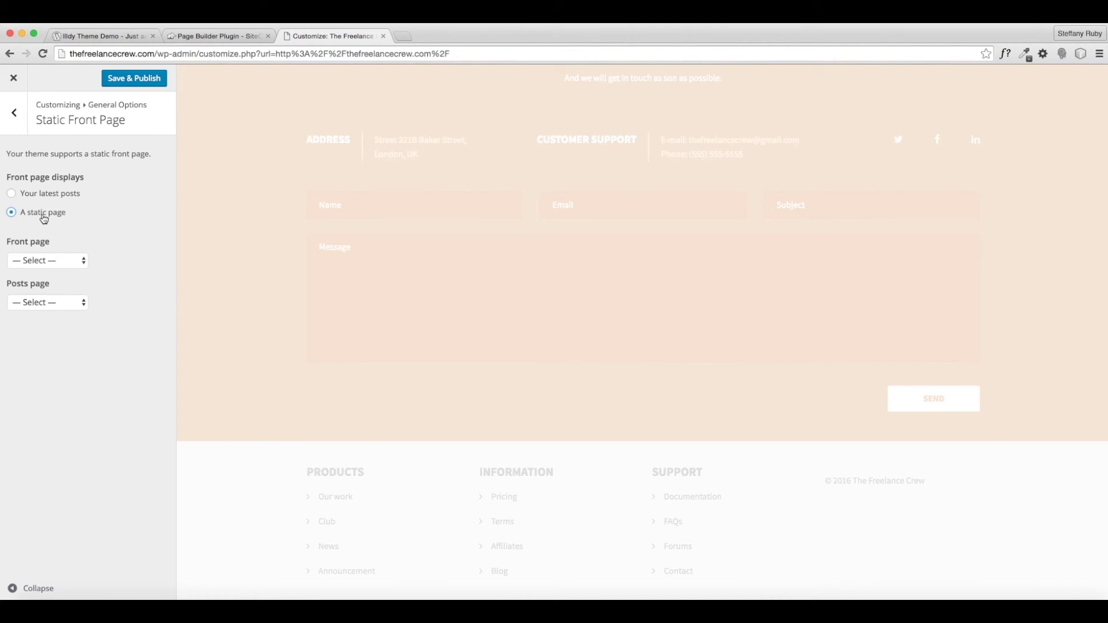
pyautogui.click(47, 261)
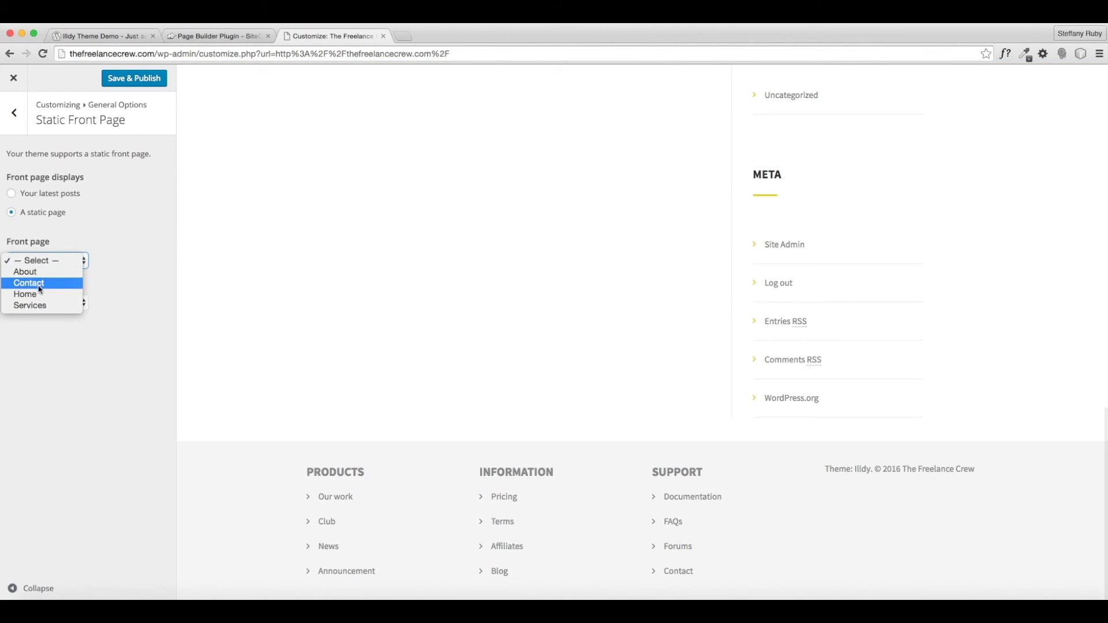
pyautogui.click(38, 296)
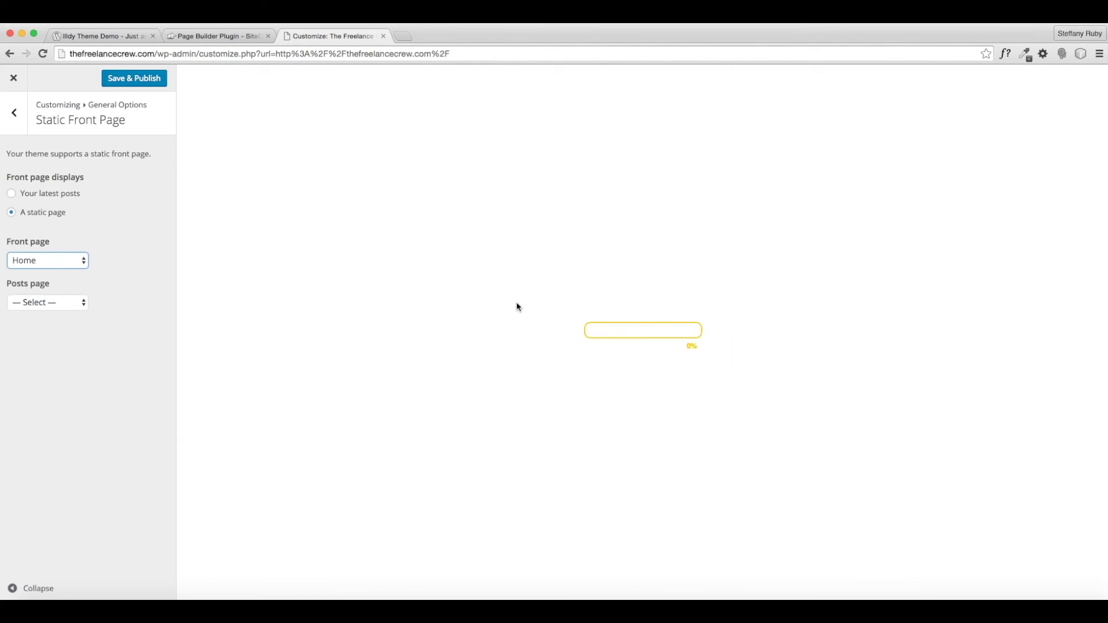
pyautogui.scroll(10, 499, 295)
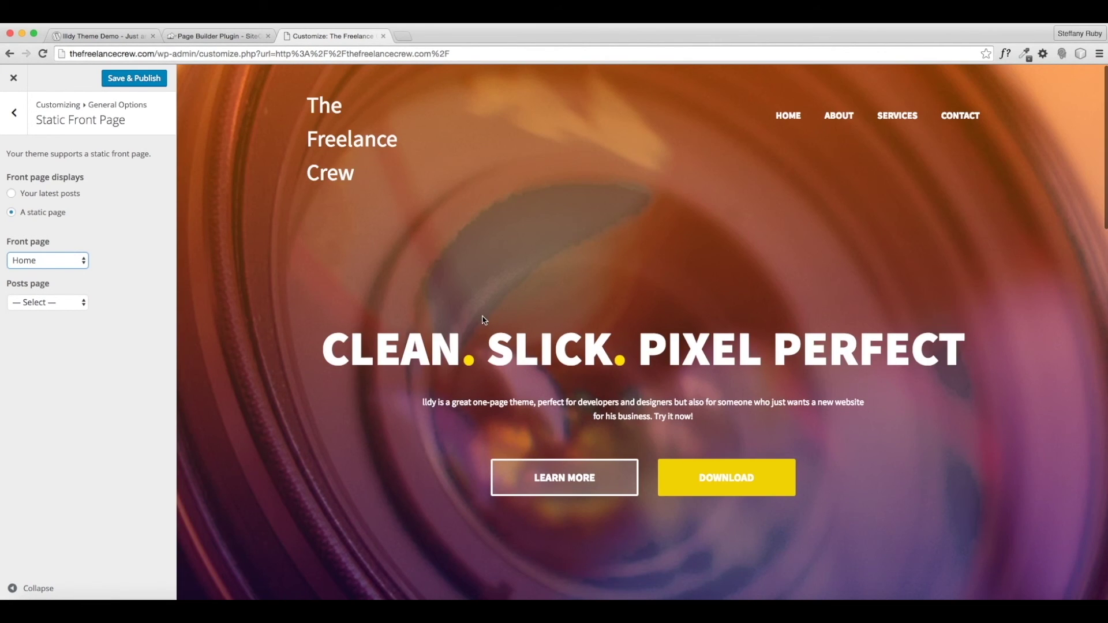
pyautogui.scroll(-5, 475, 361)
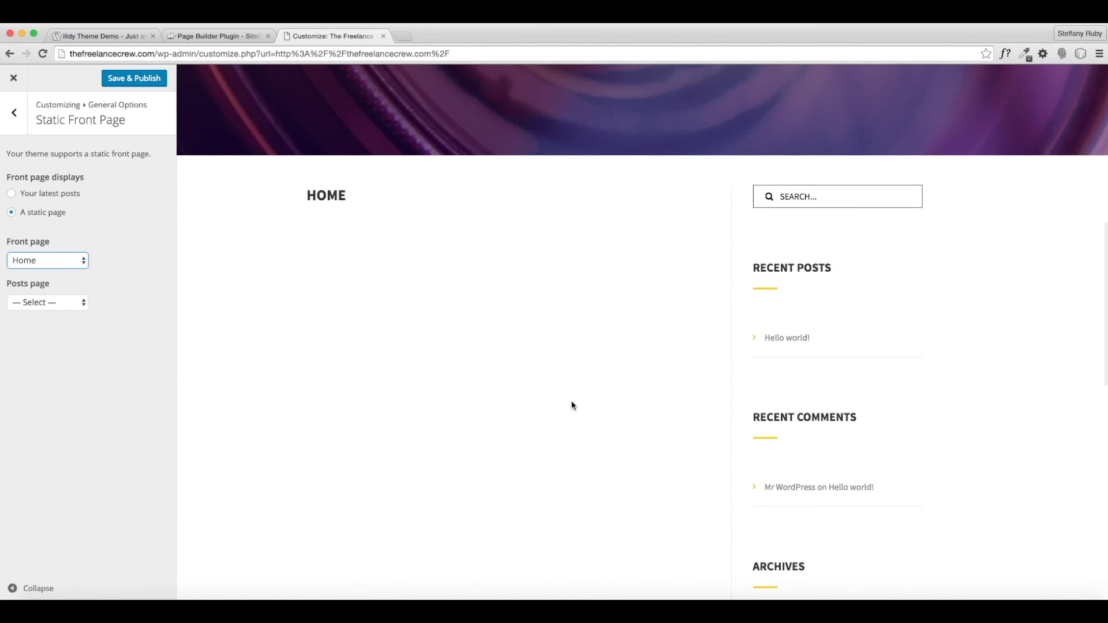
# - Clear the Home selection and switch the front page back to 'Your latest posts'
pyautogui.click(58, 262)
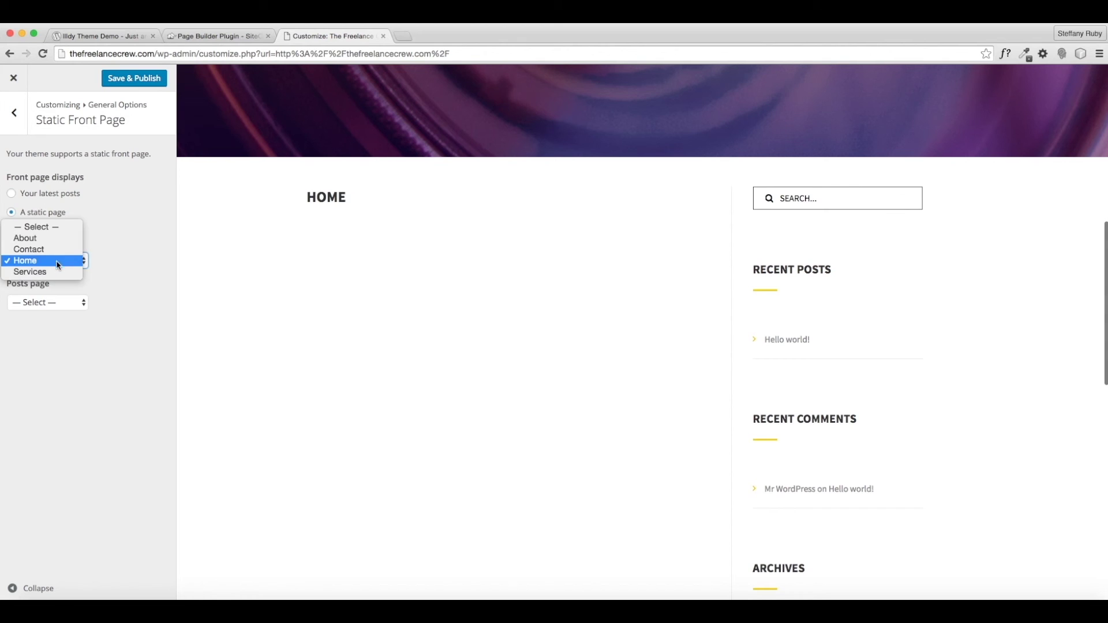
pyautogui.click(49, 230)
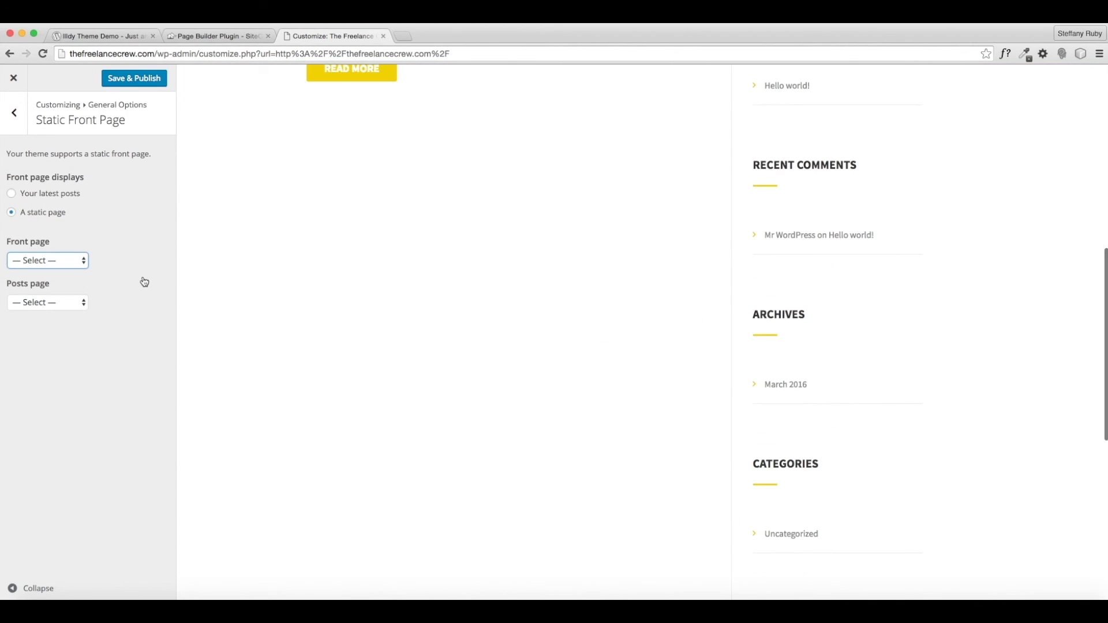
pyautogui.click(51, 195)
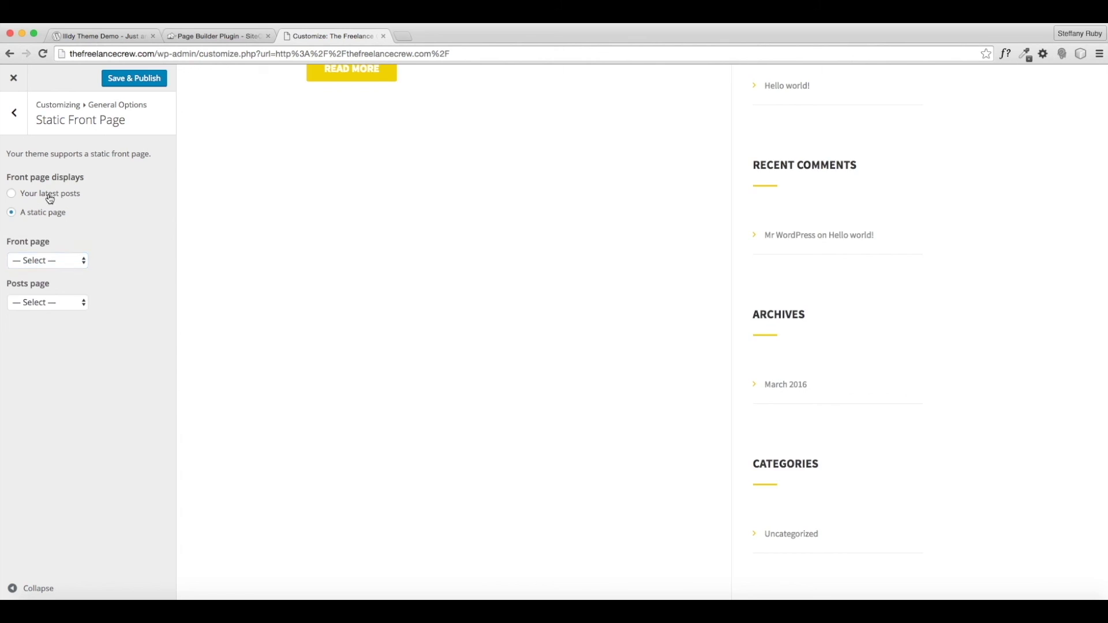
pyautogui.scroll(-7, 458, 320)
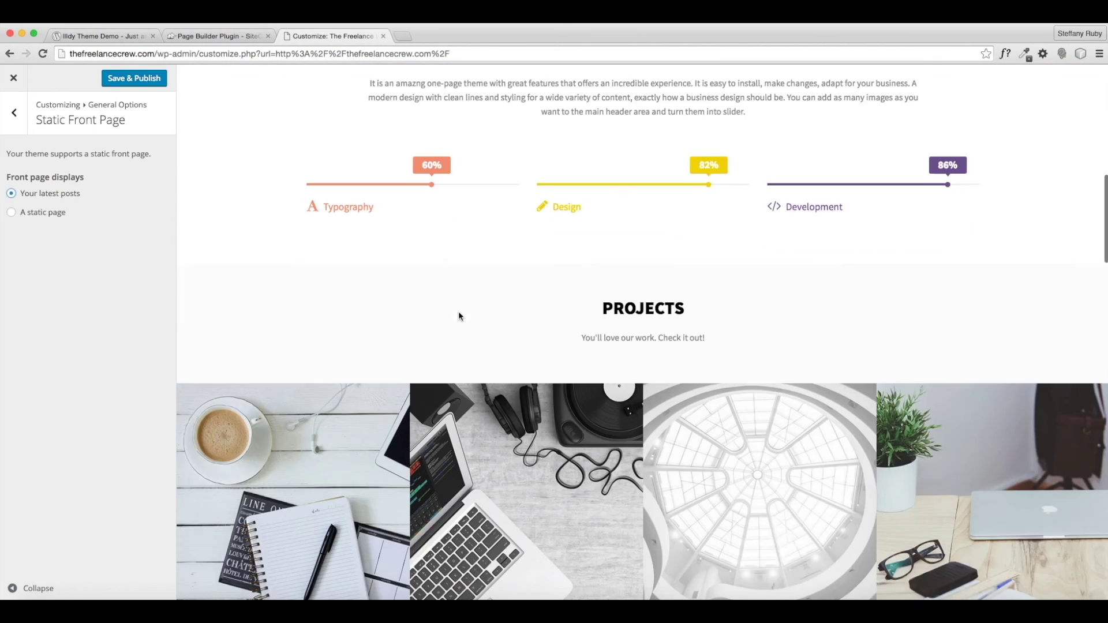
pyautogui.scroll(7, 463, 305)
pyautogui.scroll(5, 462, 304)
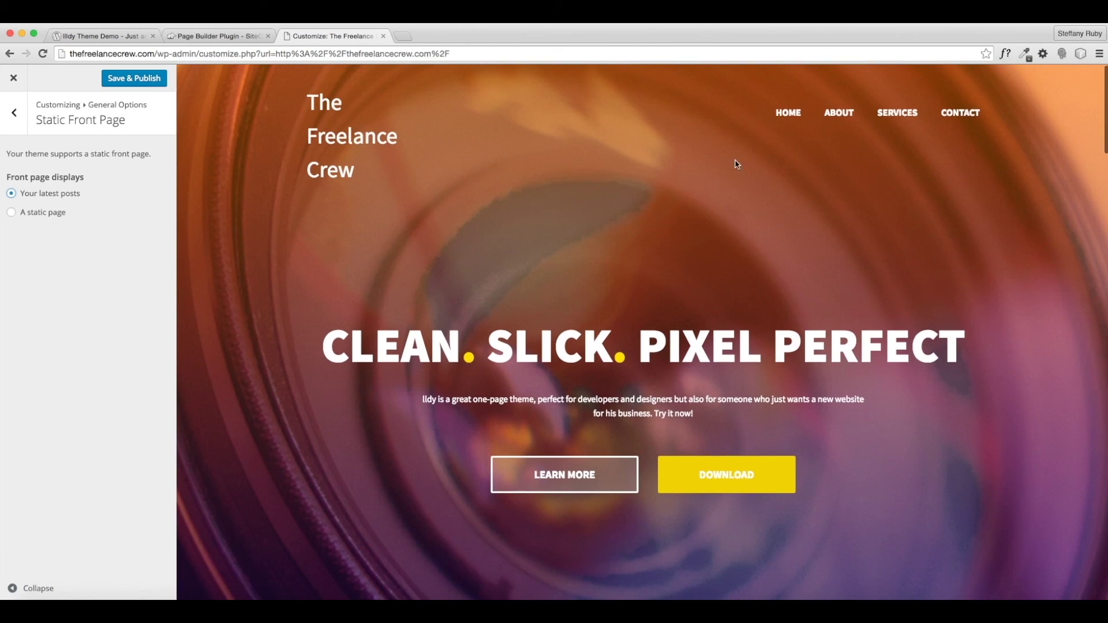